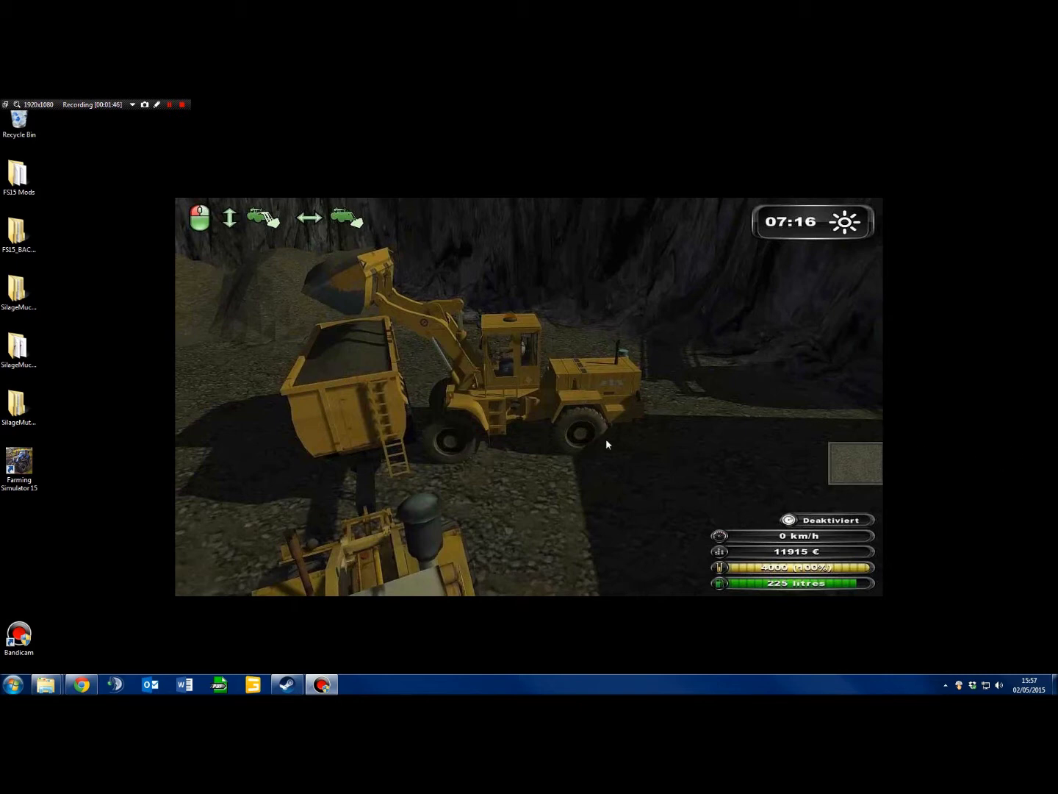
# Move the browser over the game and return to the GDN Downloads page listing GIANTS Editor v6.0.3
pyautogui.click(82, 685)
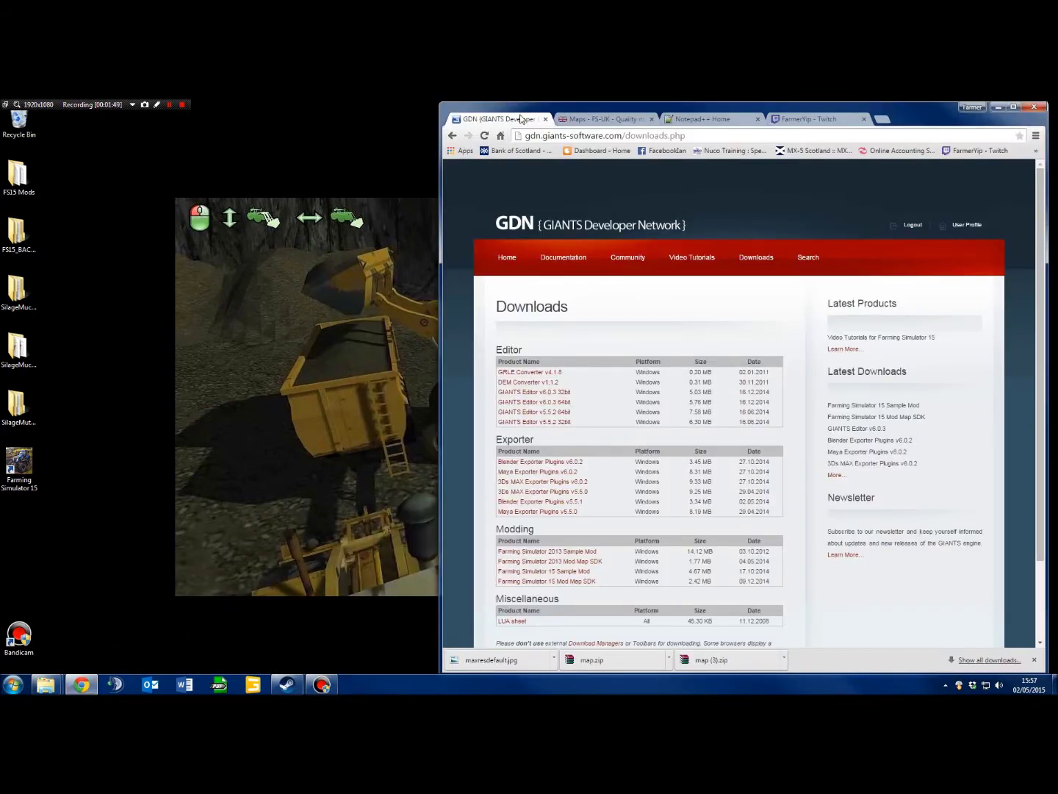
pyautogui.moveTo(697, 112); pyautogui.dragTo(476, 109)
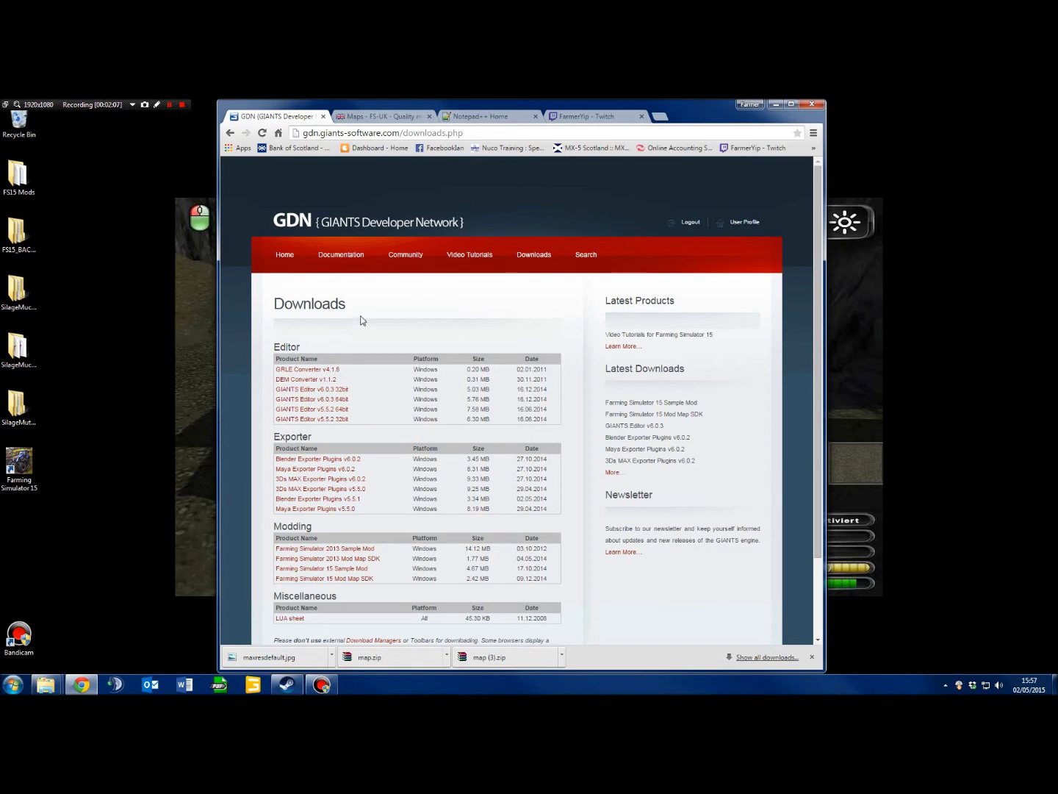
pyautogui.click(285, 255)
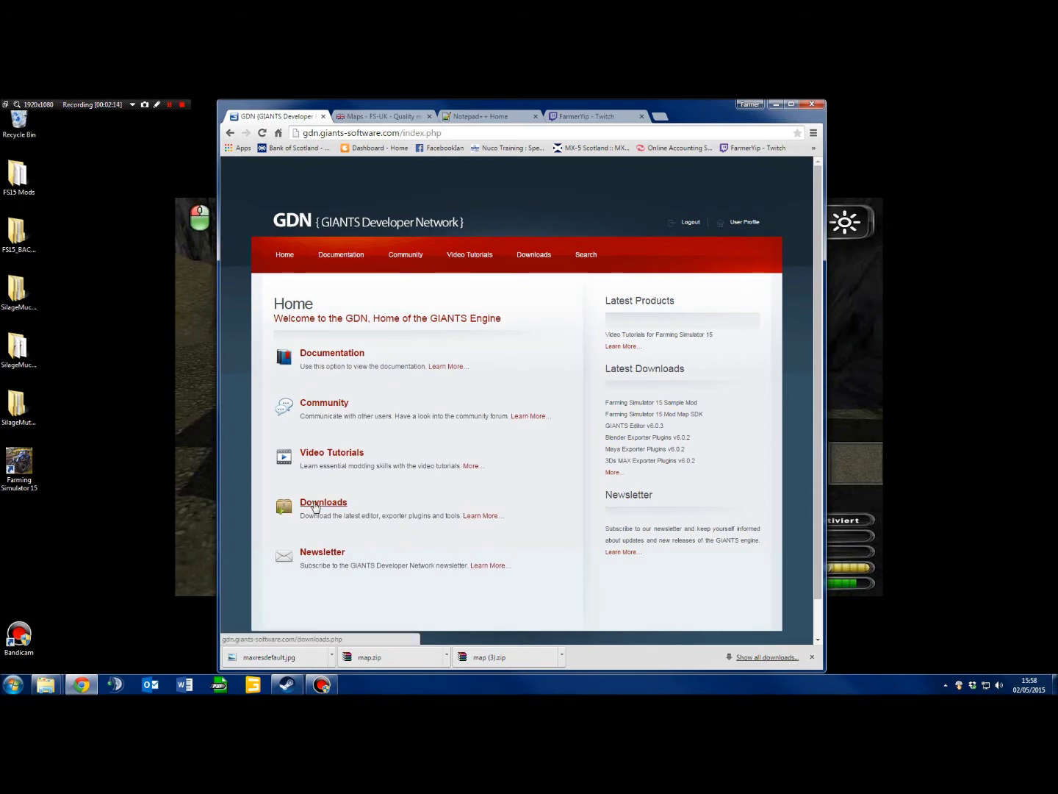
pyautogui.click(307, 503)
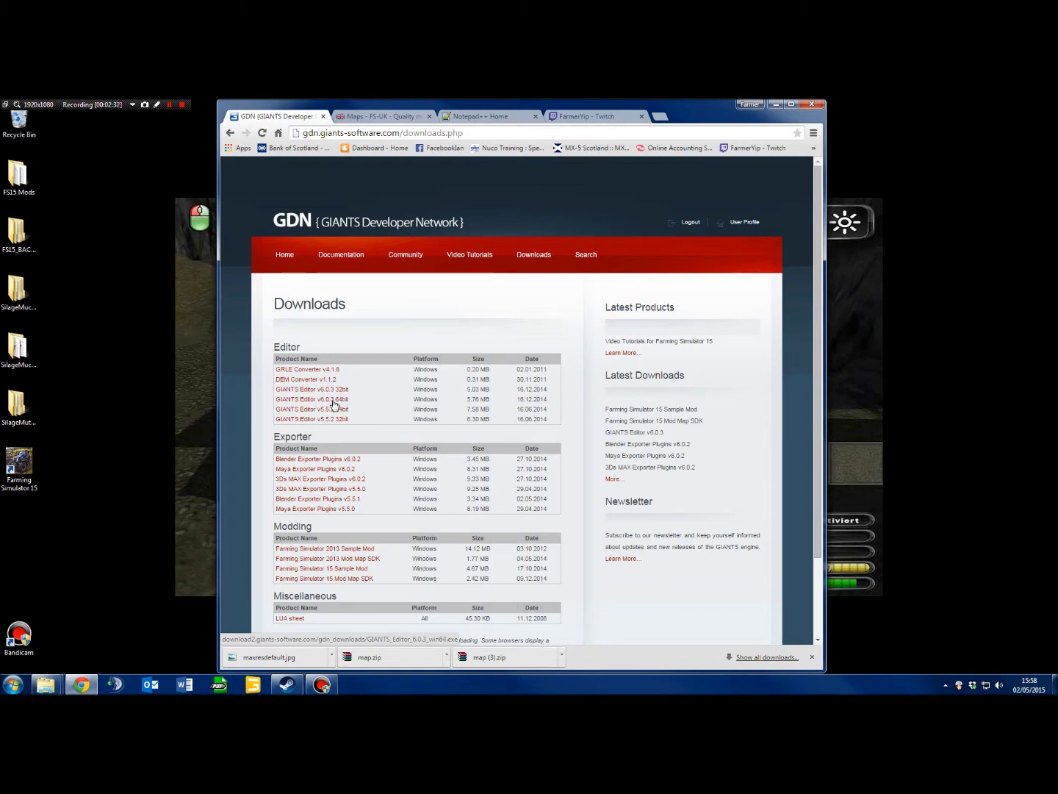
# Start the GIANTS Editor v6.0.3 64bit download, cancel it, and move to the FS-UK Maps tab
pyautogui.click(333, 401)
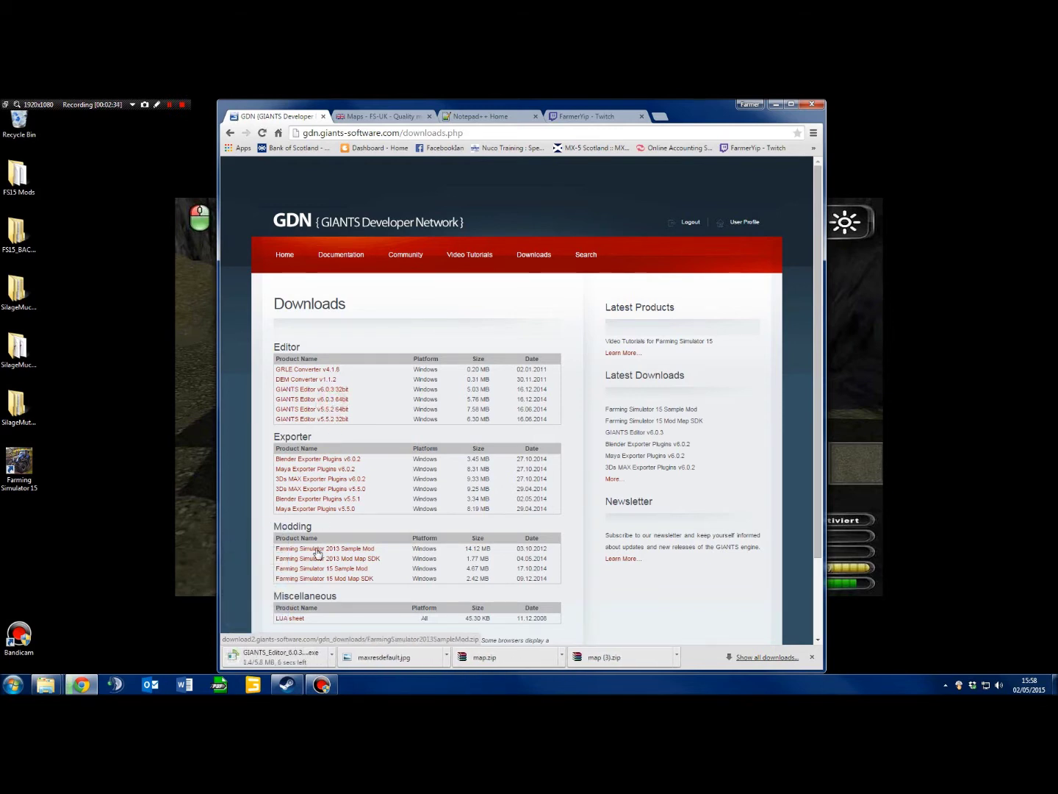
pyautogui.click(331, 654)
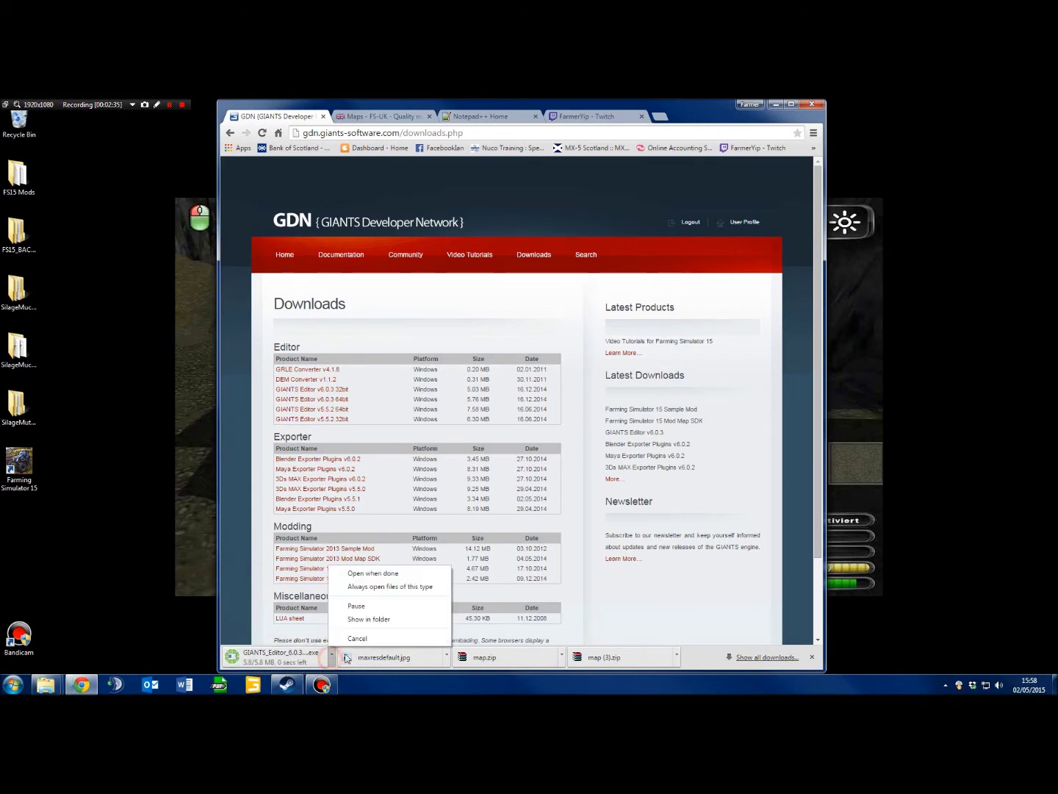
pyautogui.click(352, 638)
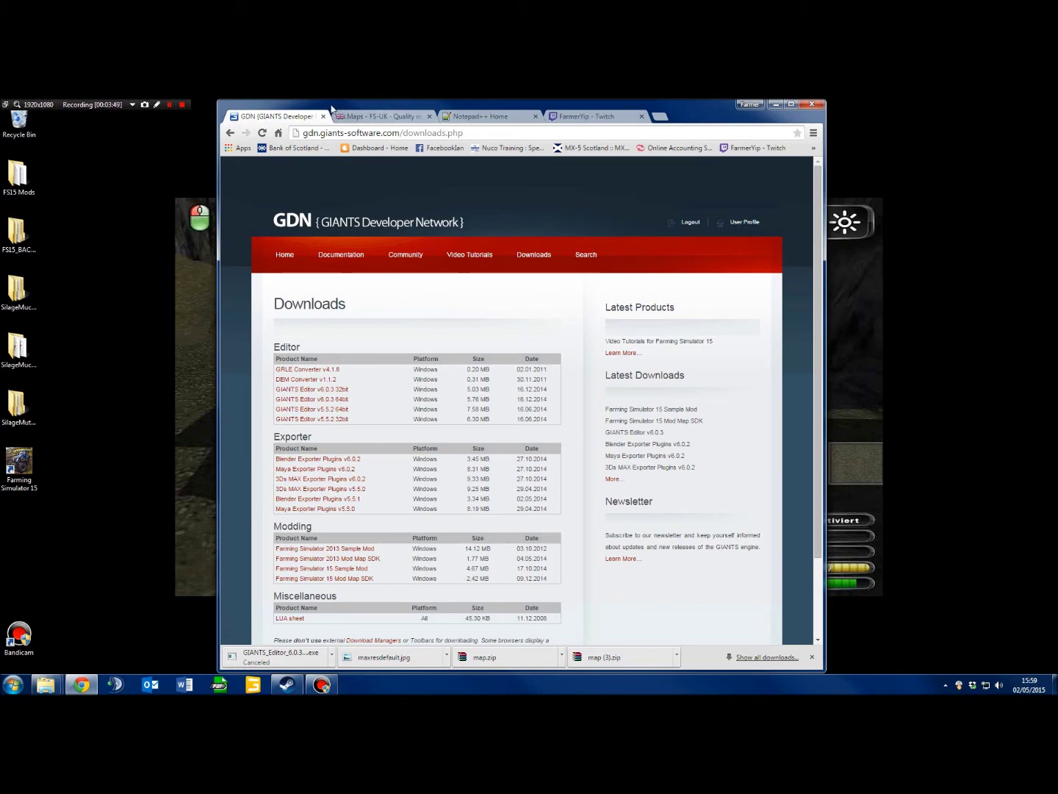
pyautogui.click(350, 116)
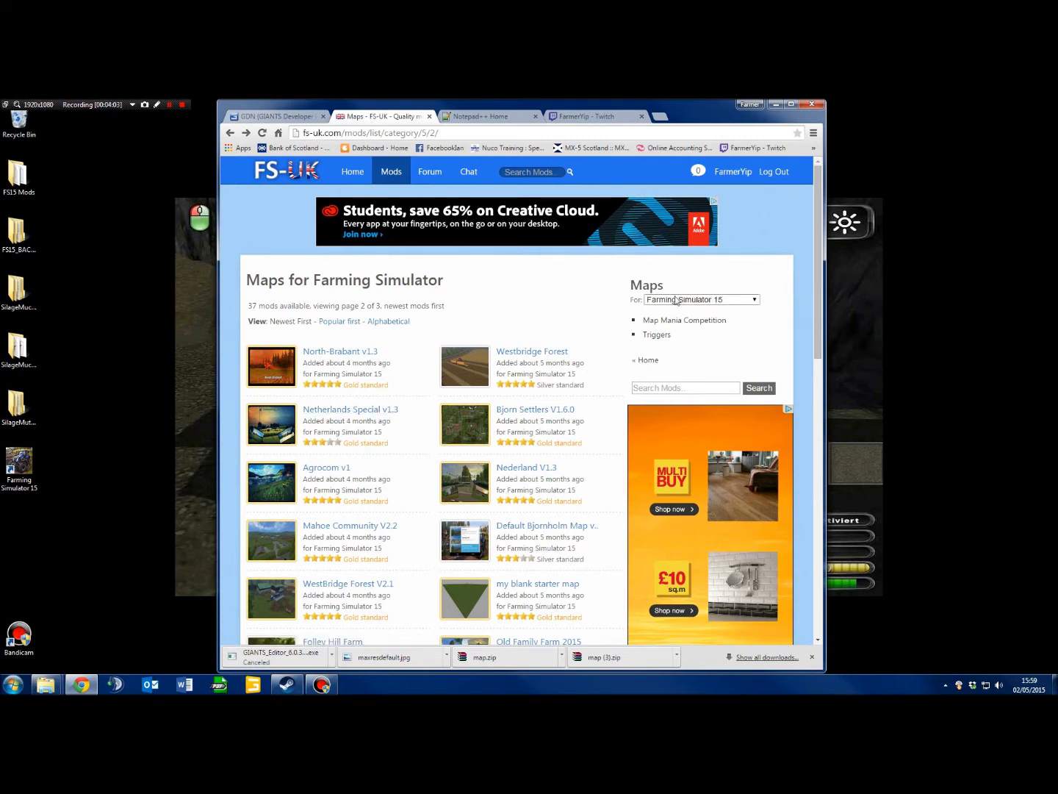
# Keep the Farming Simulator 15 version filter and open the Maps category of FS-UK mods
pyautogui.click(757, 302)
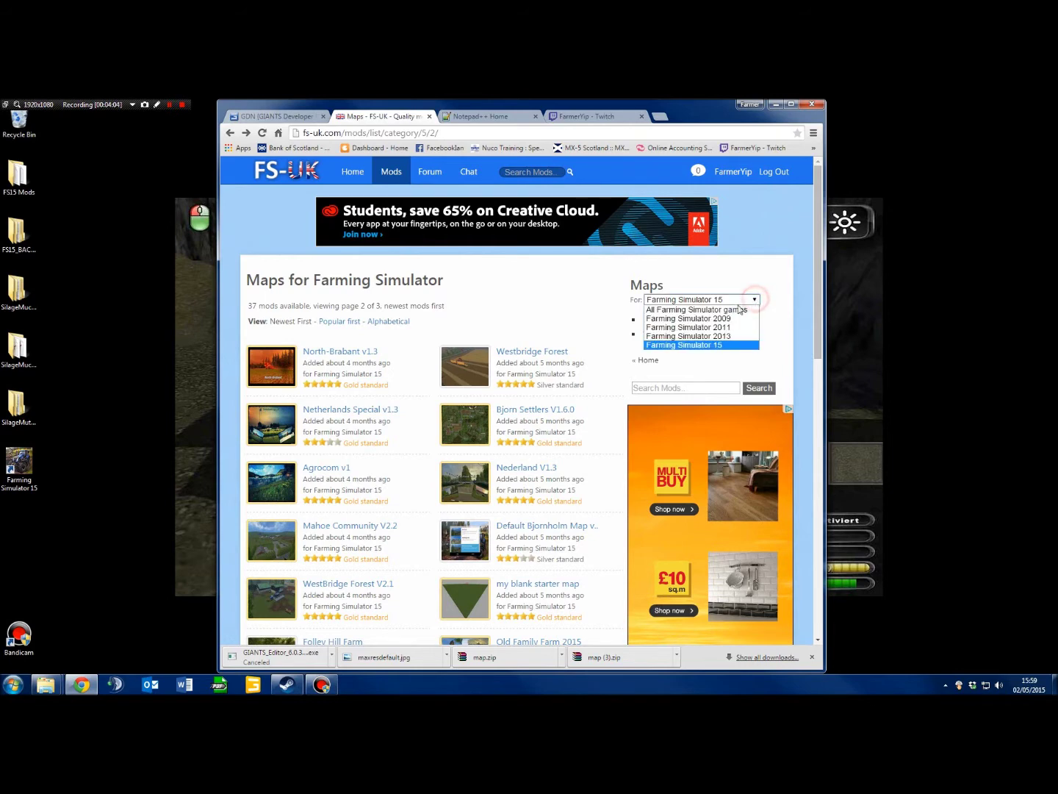
pyautogui.click(728, 344)
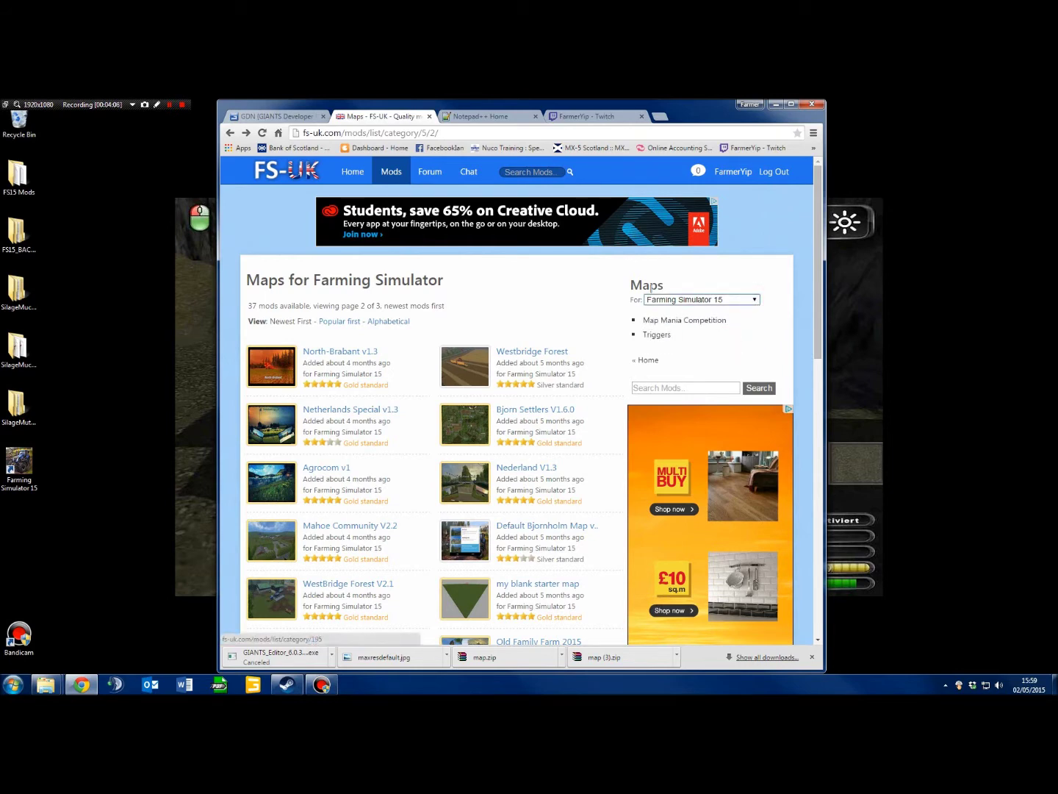
pyautogui.click(391, 171)
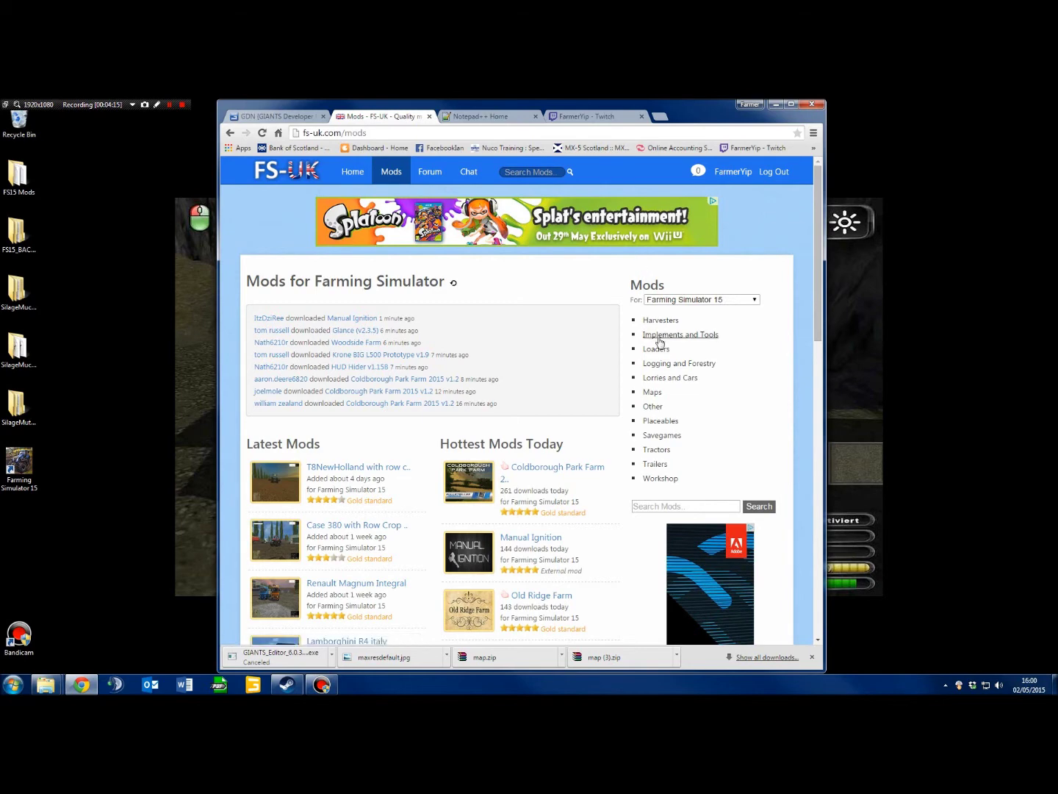
pyautogui.click(655, 394)
pyautogui.scroll(-3, 614, 407)
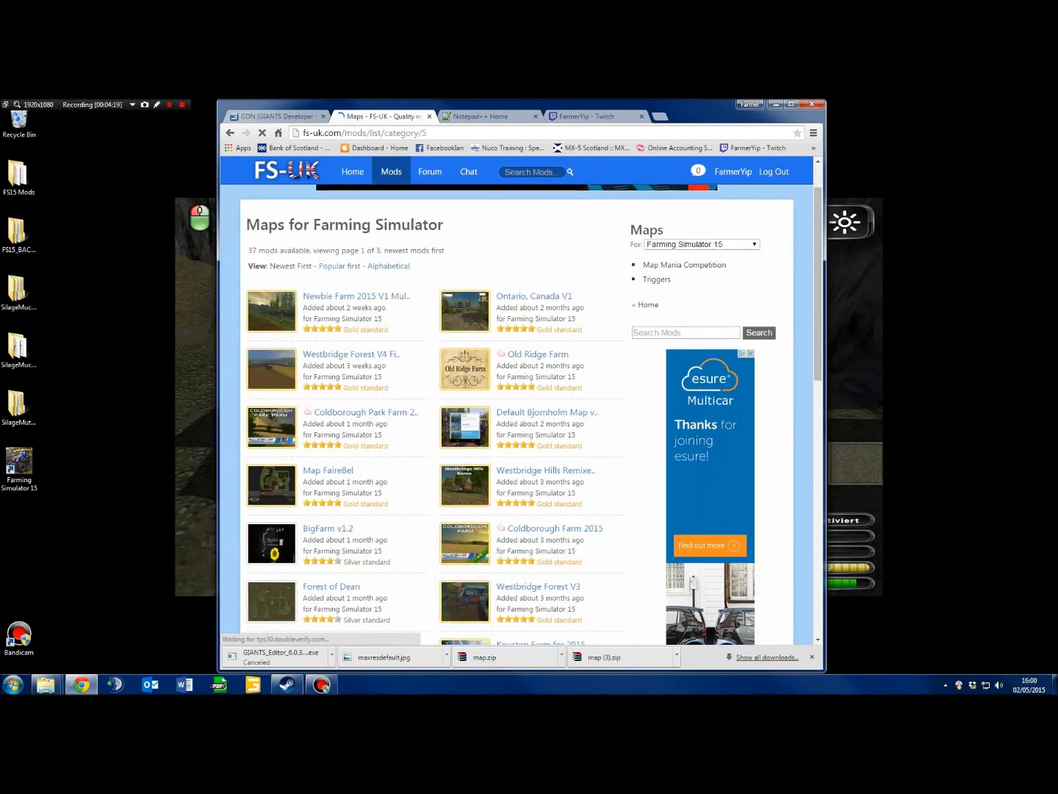
pyautogui.scroll(-2, 506, 611)
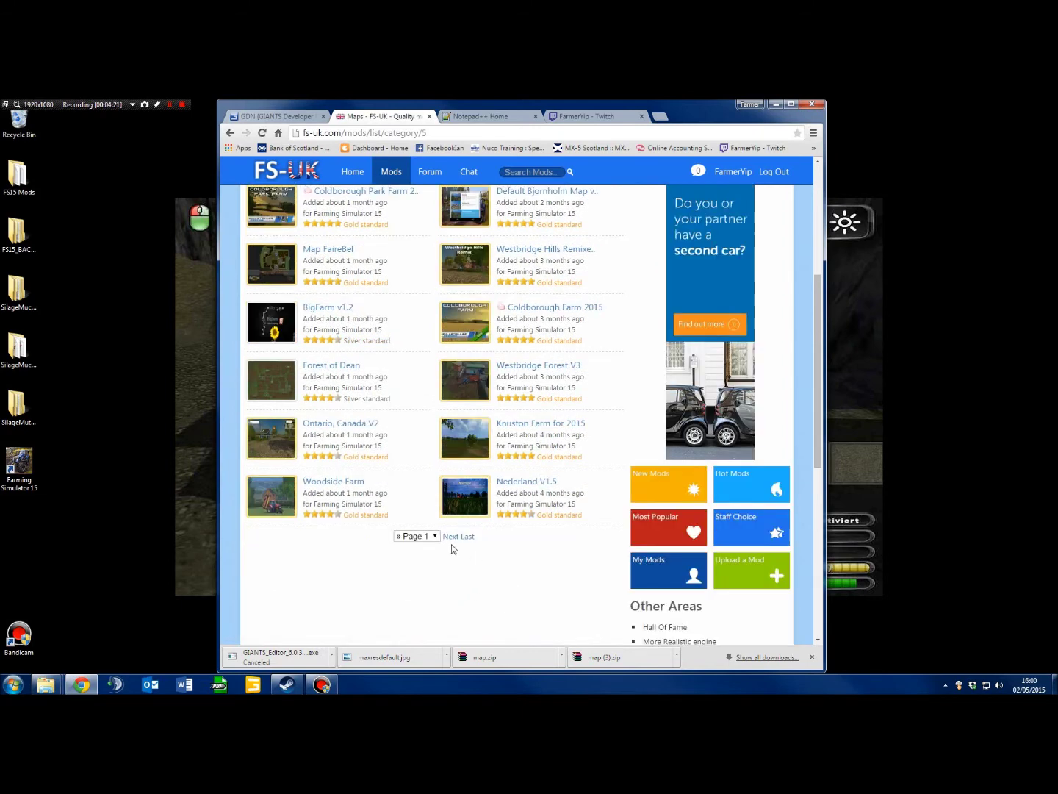
# Go to page 2 of the maps and open the 'my blank starter map' mod page
pyautogui.click(451, 536)
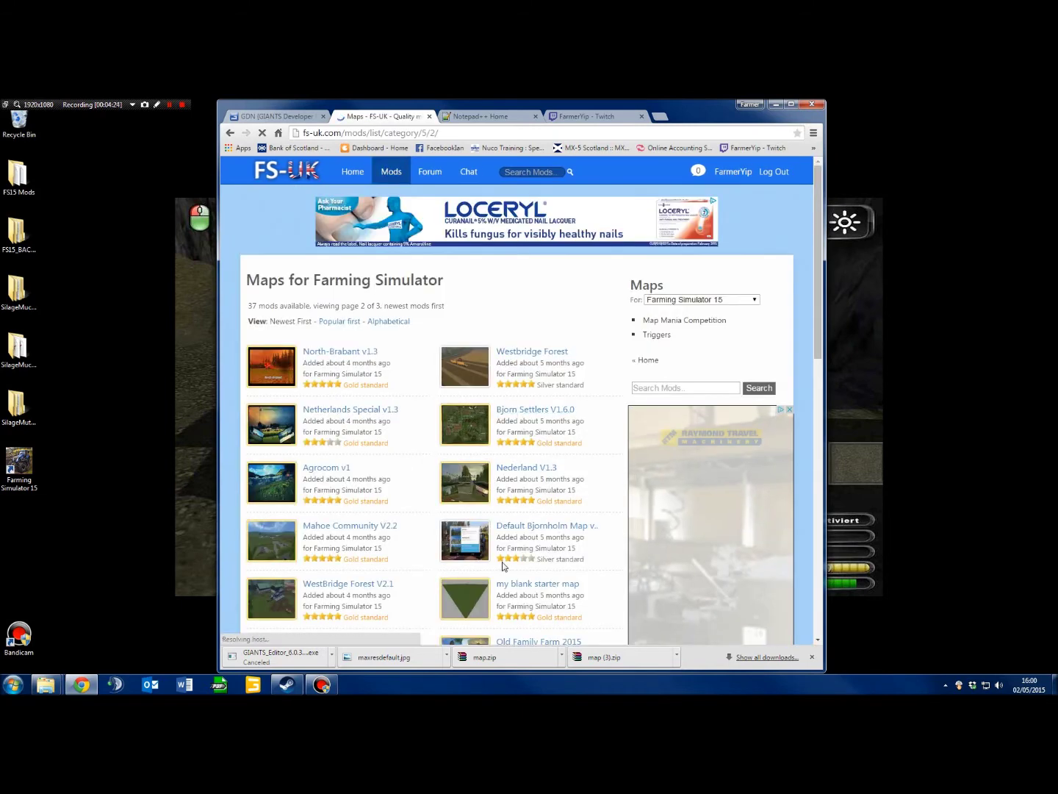
pyautogui.scroll(-2, 513, 590)
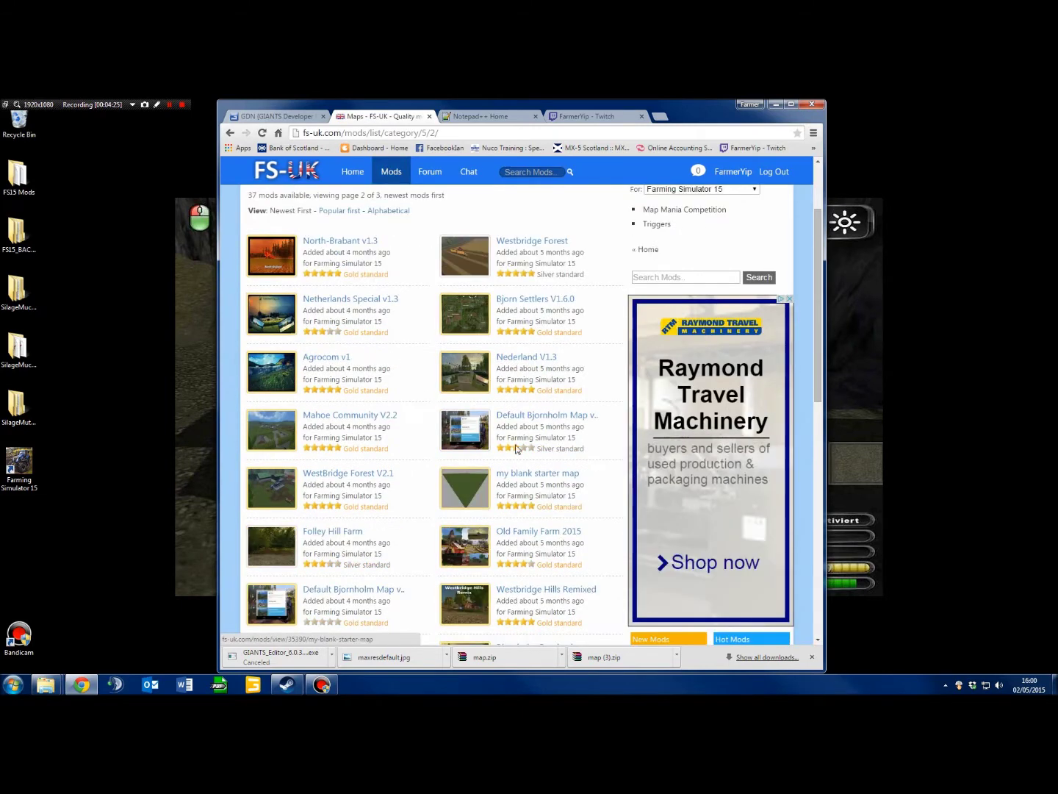
pyautogui.click(539, 477)
# Download the manual-installation zip of my blank starter map and cancel the duplicate map (1).zip
pyautogui.scroll(-5, 360, 557)
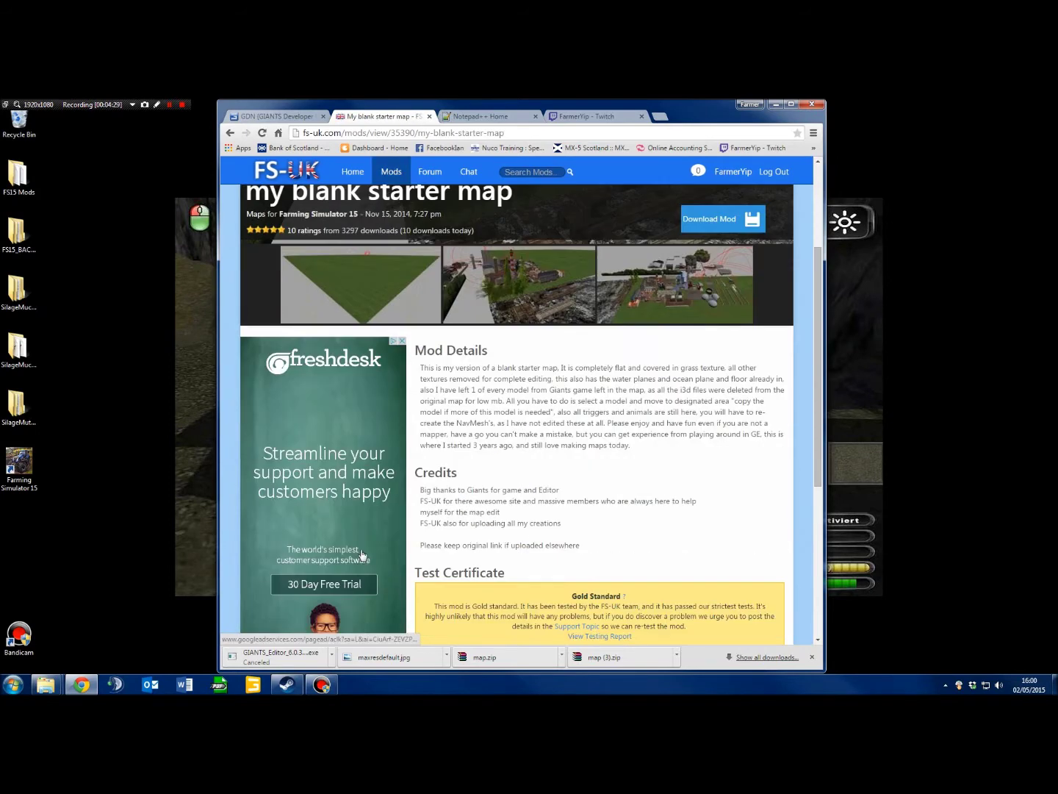
pyautogui.scroll(-2, 360, 557)
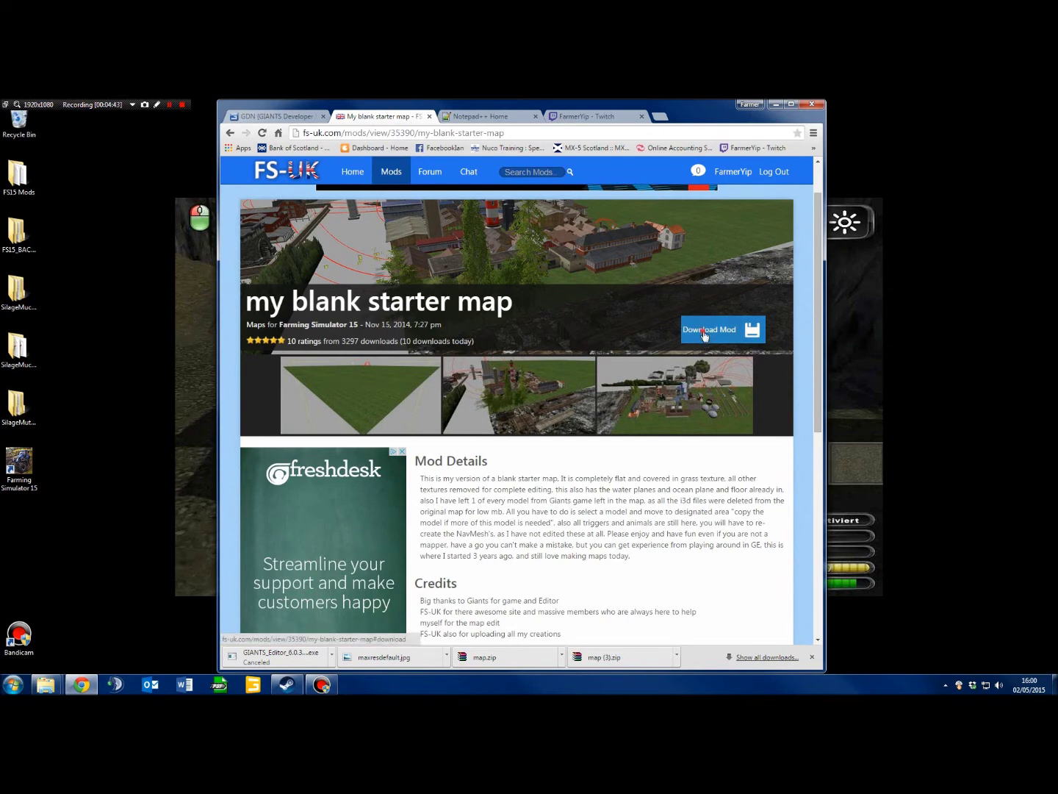
pyautogui.click(703, 333)
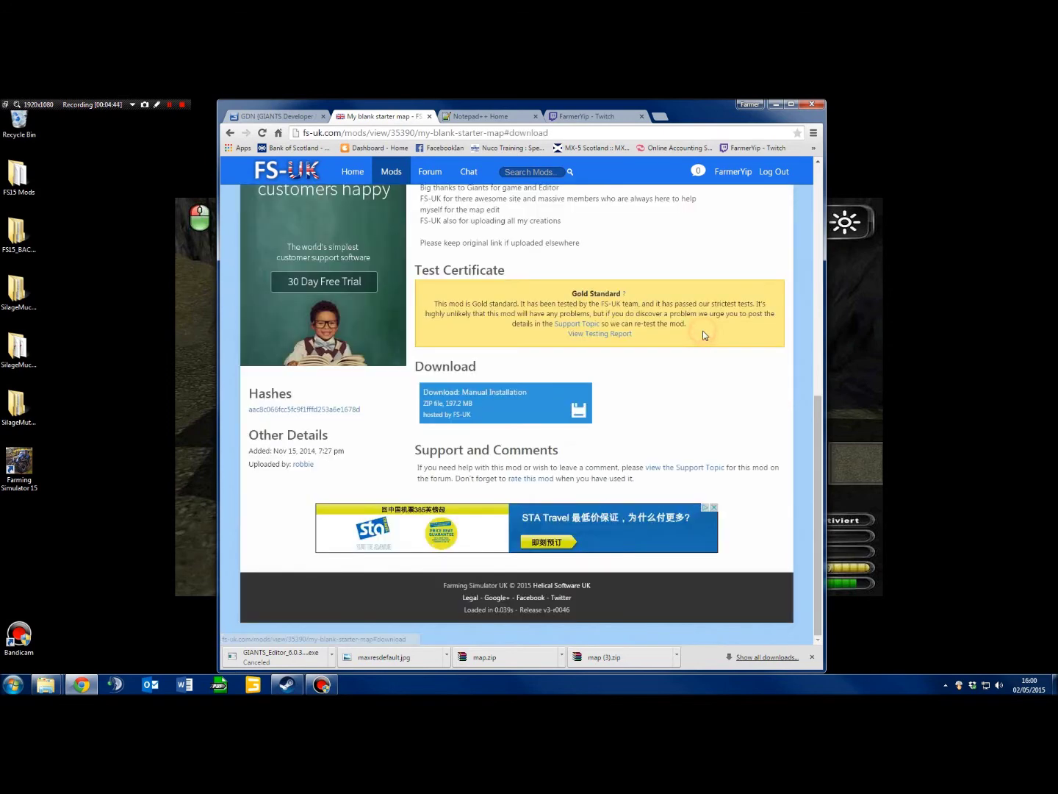
pyautogui.click(472, 401)
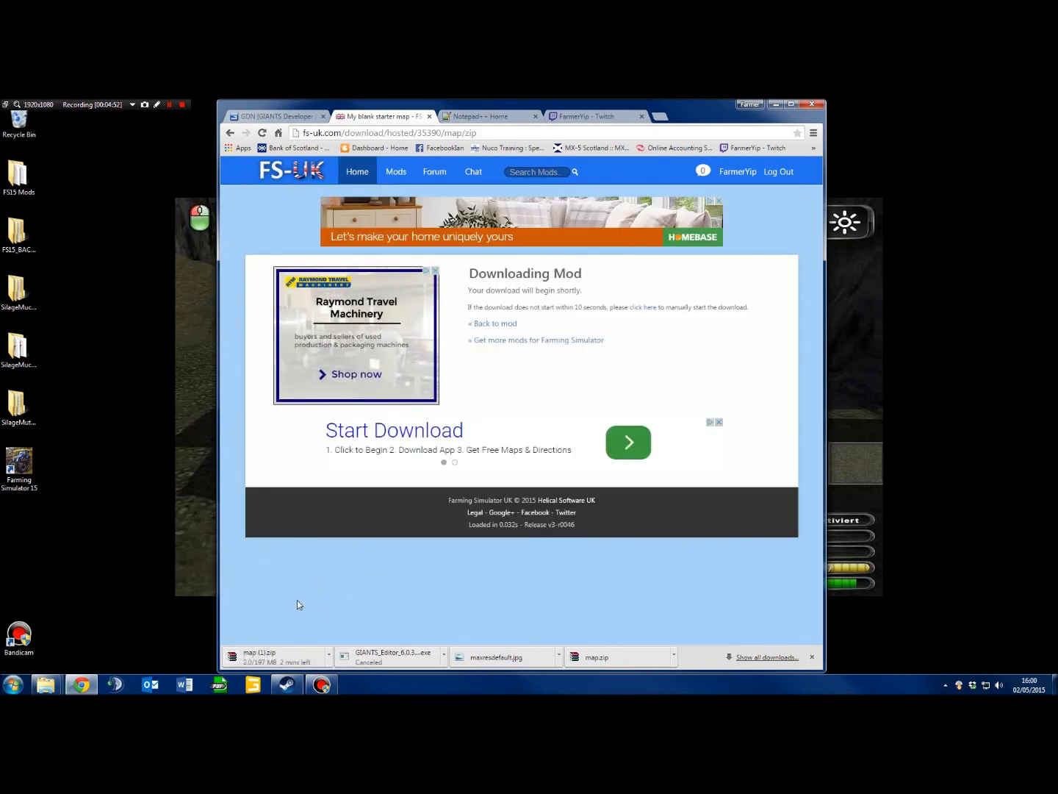
pyautogui.click(332, 655)
pyautogui.click(351, 638)
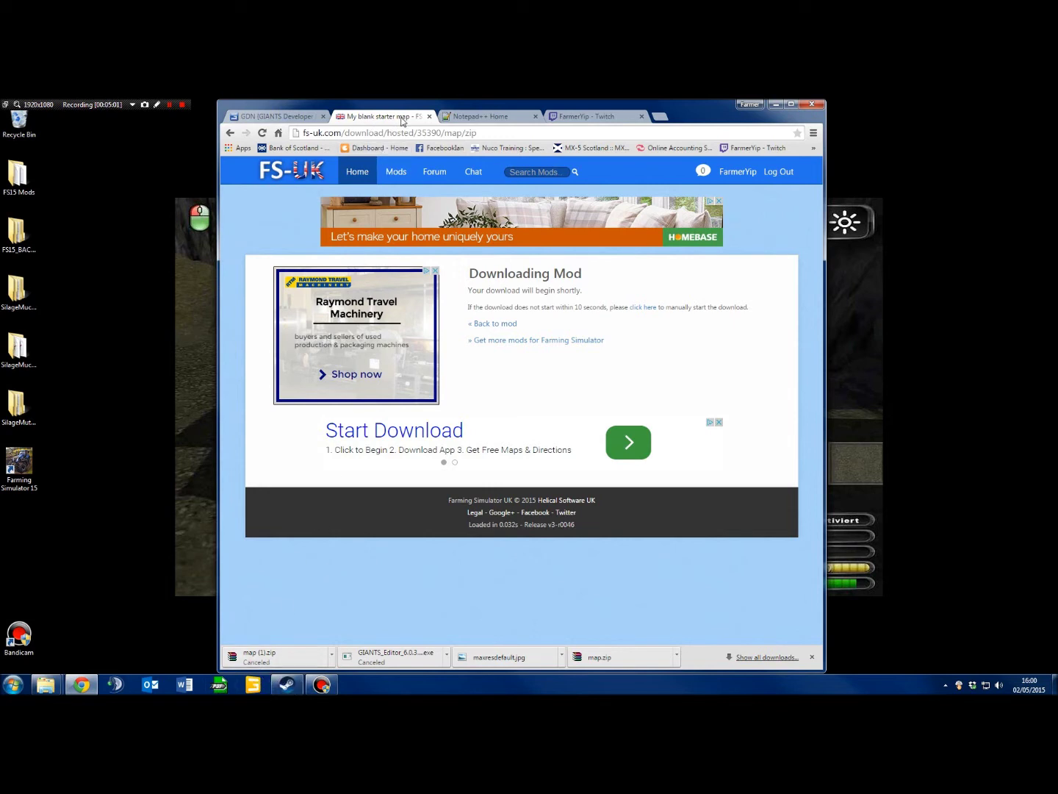
pyautogui.click(492, 117)
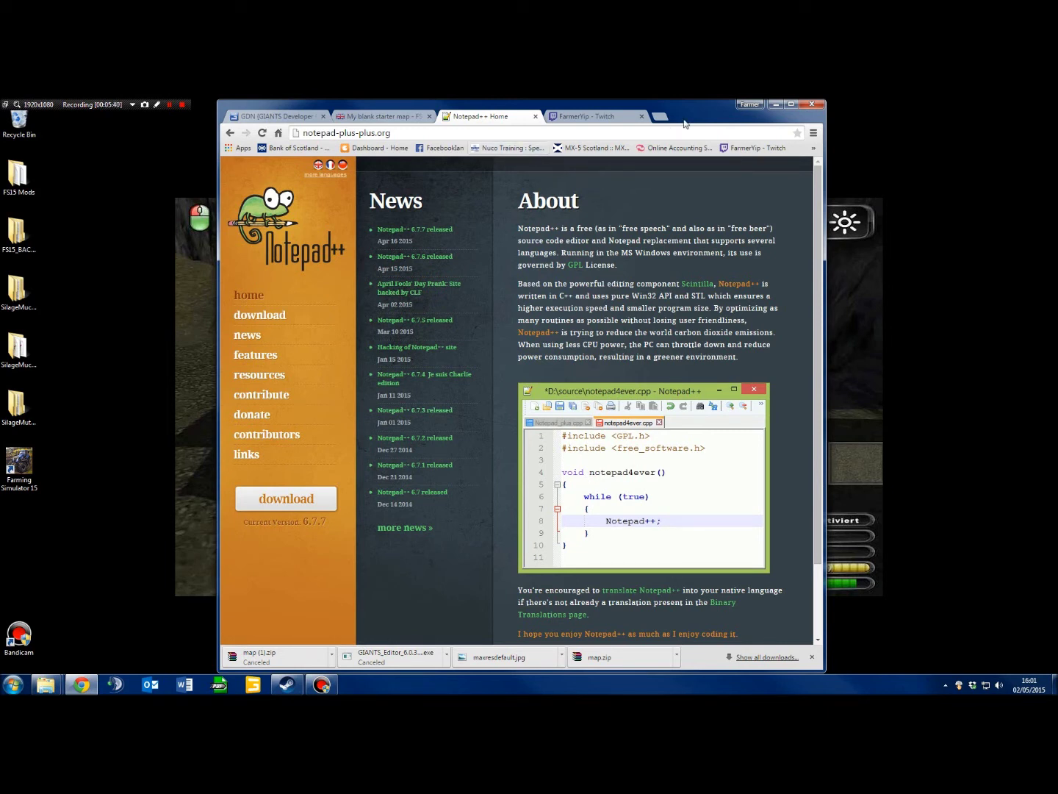
# Minimise the Notepad++ browser window so the Farming Simulator 15 game shows again
pyautogui.click(777, 104)
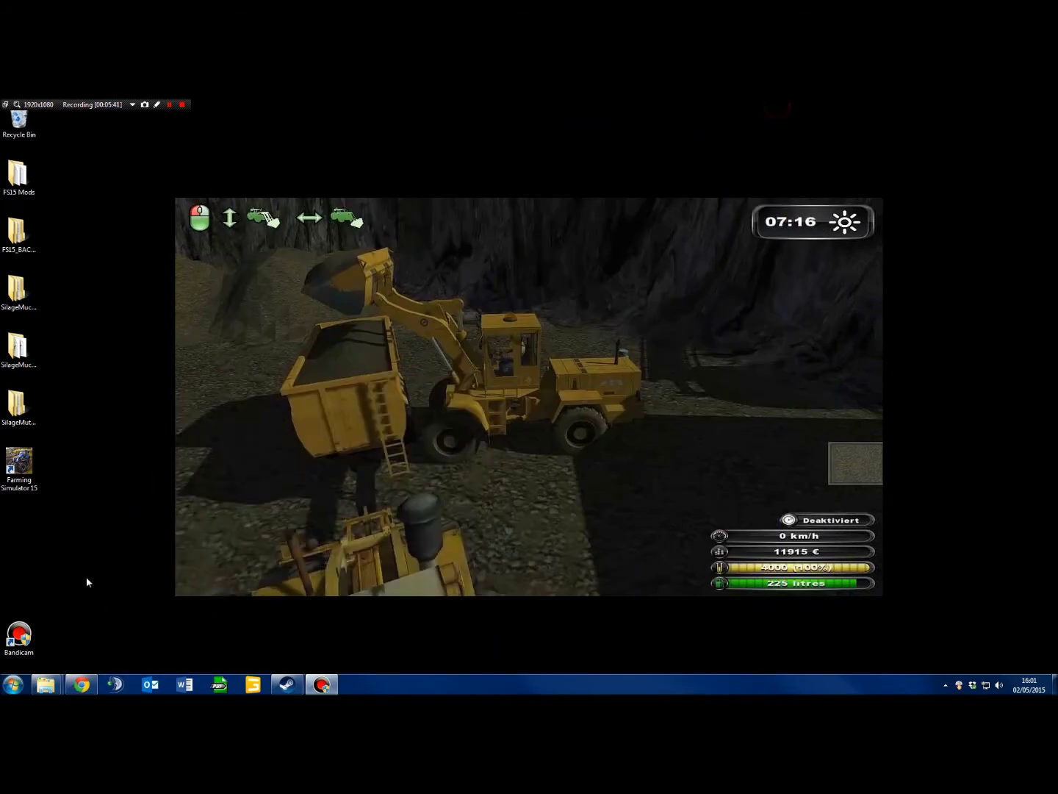
# Restore the Explorer windows, move Downloads higher, and select the map archive
pyautogui.click(46, 685)
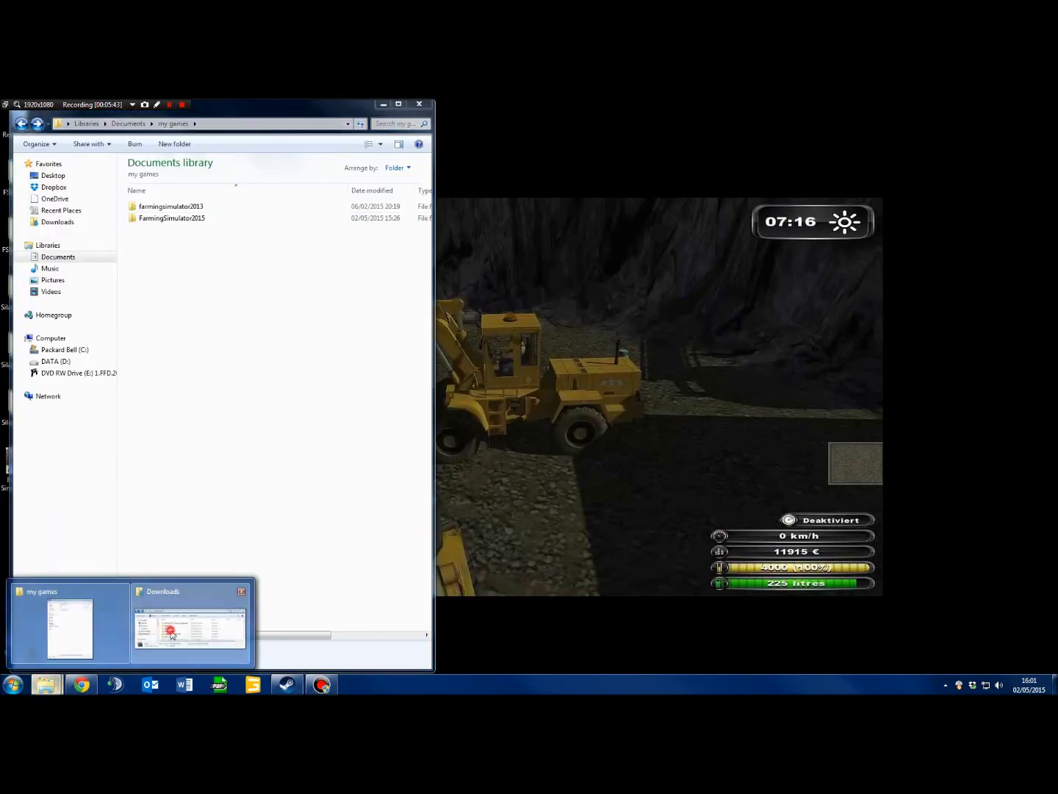
pyautogui.click(183, 632)
pyautogui.moveTo(639, 489); pyautogui.dragTo(644, 223)
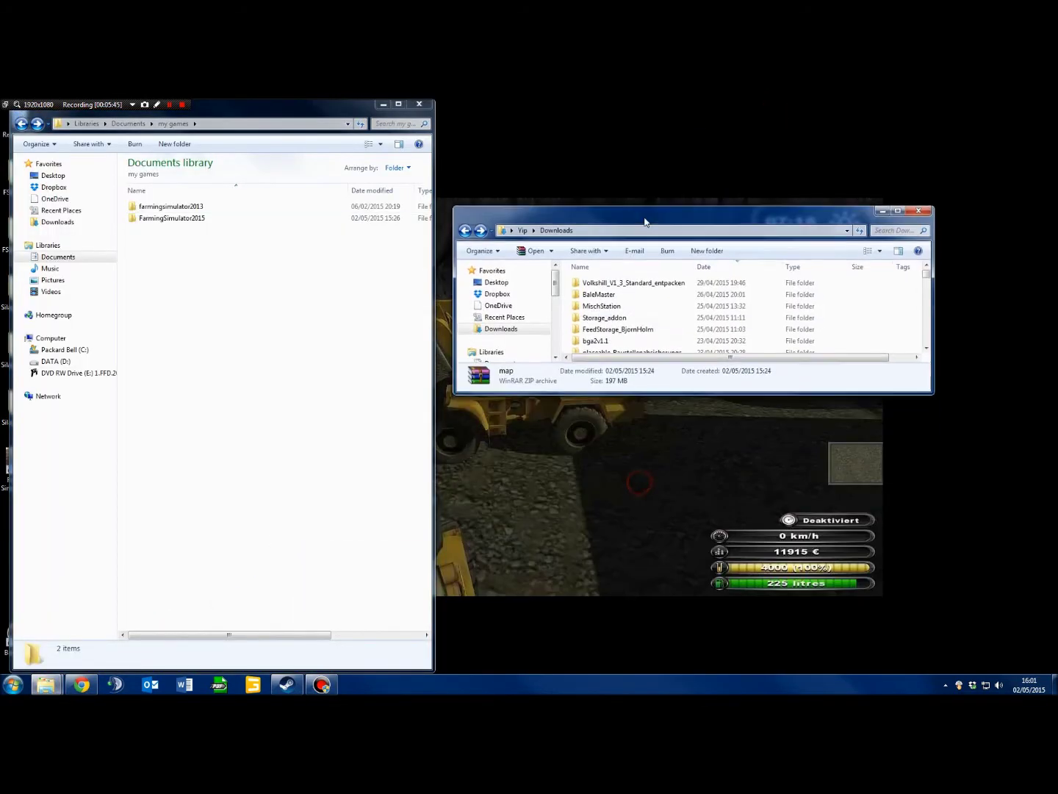
pyautogui.moveTo(925, 275); pyautogui.dragTo(935, 300)
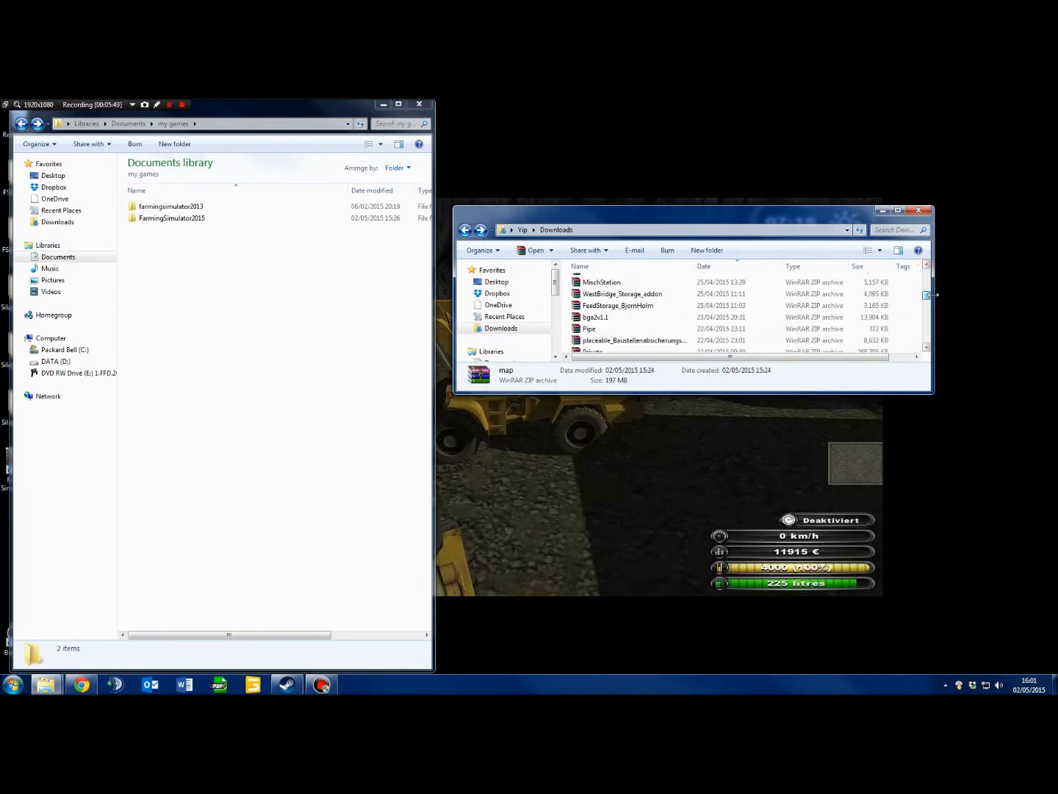
pyautogui.click(597, 314)
pyautogui.scroll(1, 600, 316)
pyautogui.scroll(1, 601, 316)
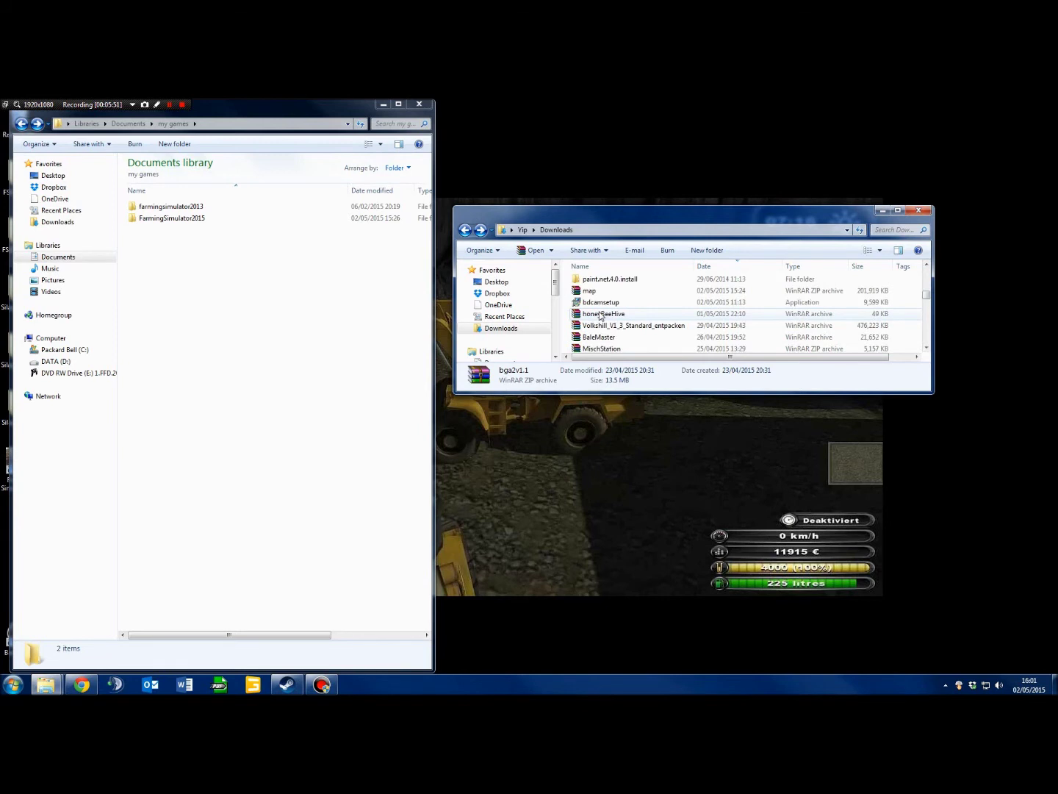
pyautogui.click(582, 291)
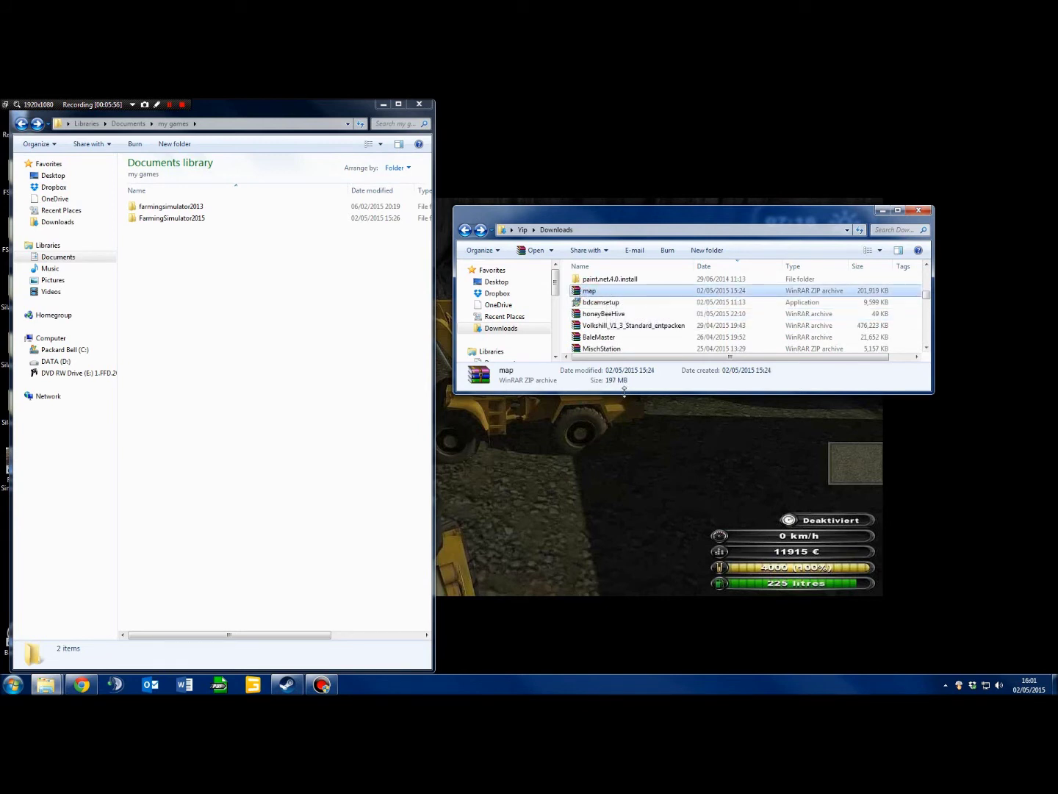
# Make the Downloads window taller, then bring the my games window forward and go up to Documents
pyautogui.moveTo(624, 391); pyautogui.dragTo(624, 463)
pyautogui.moveTo(616, 204); pyautogui.dragTo(614, 149)
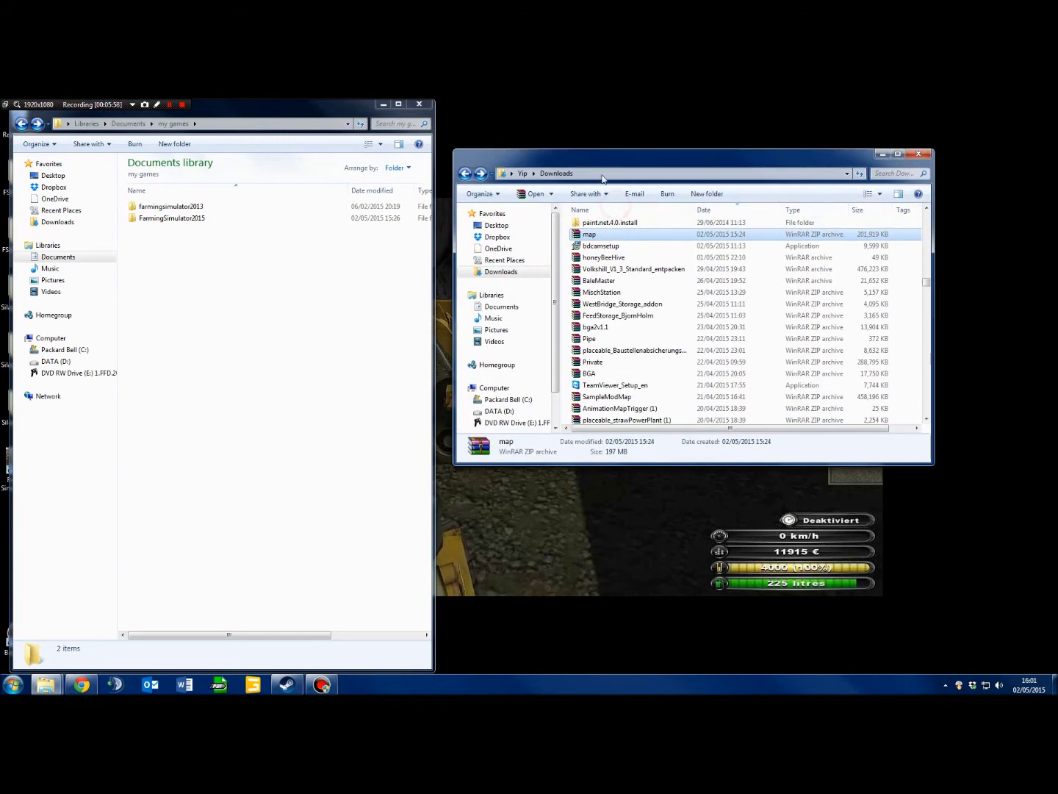
pyautogui.click(926, 209)
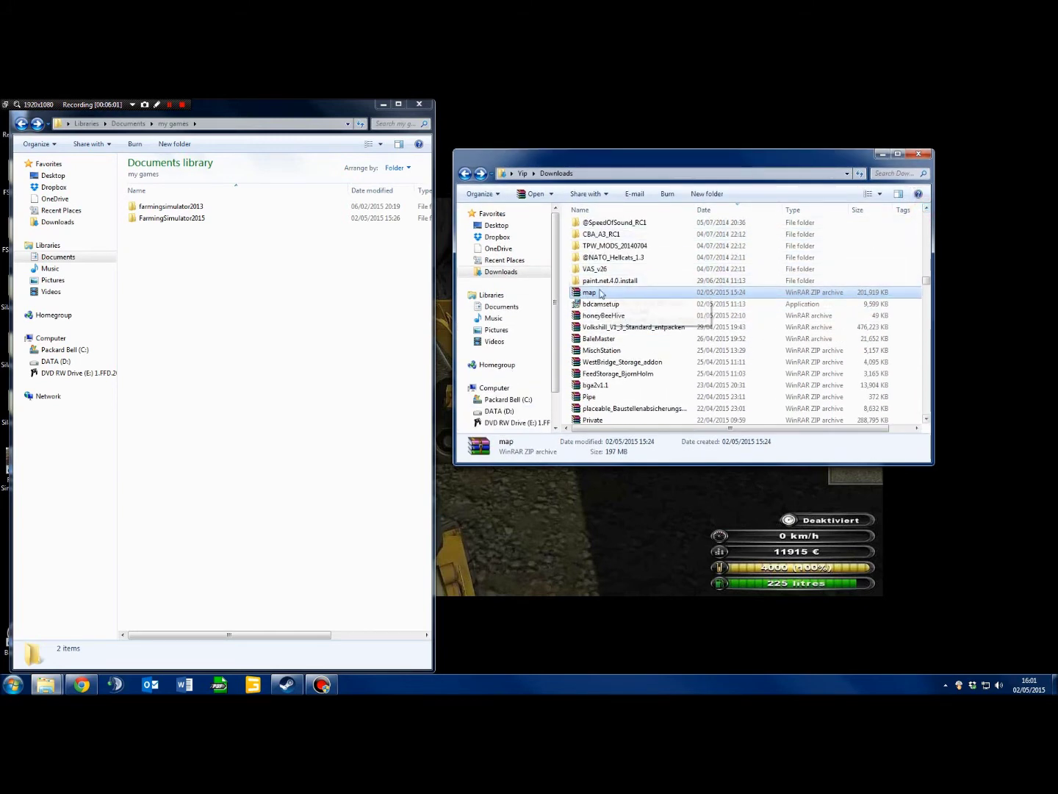
pyautogui.click(295, 109)
pyautogui.moveTo(294, 110); pyautogui.dragTo(302, 111)
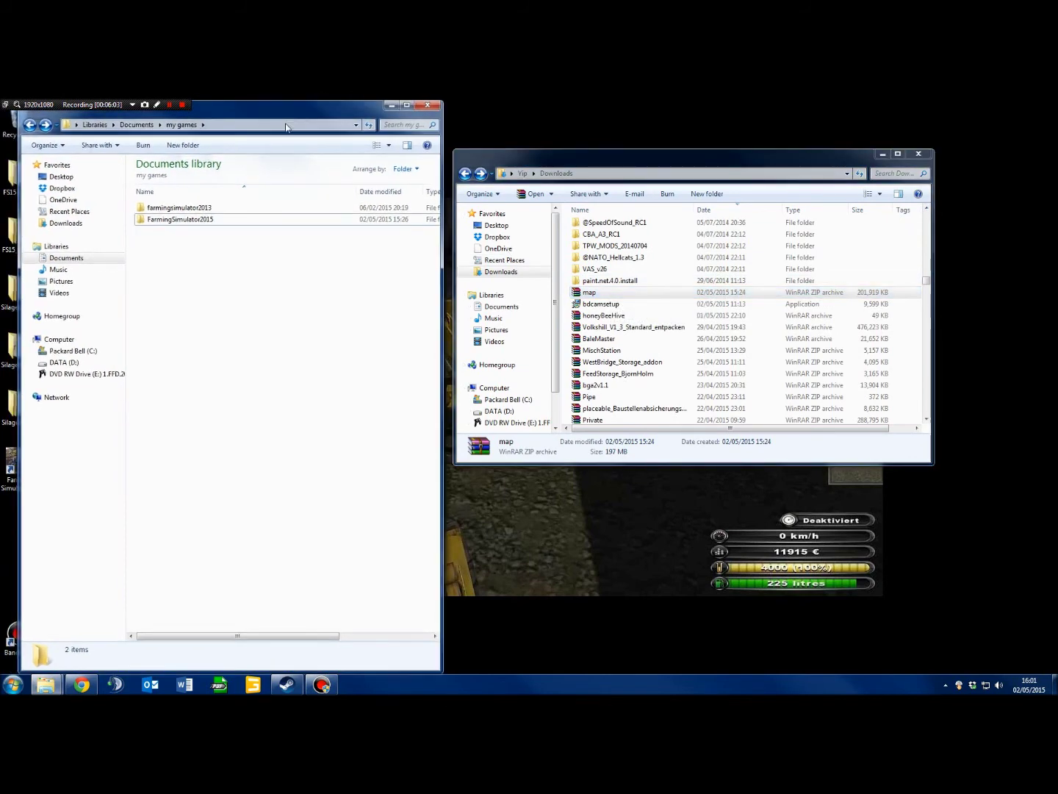
pyautogui.click(137, 125)
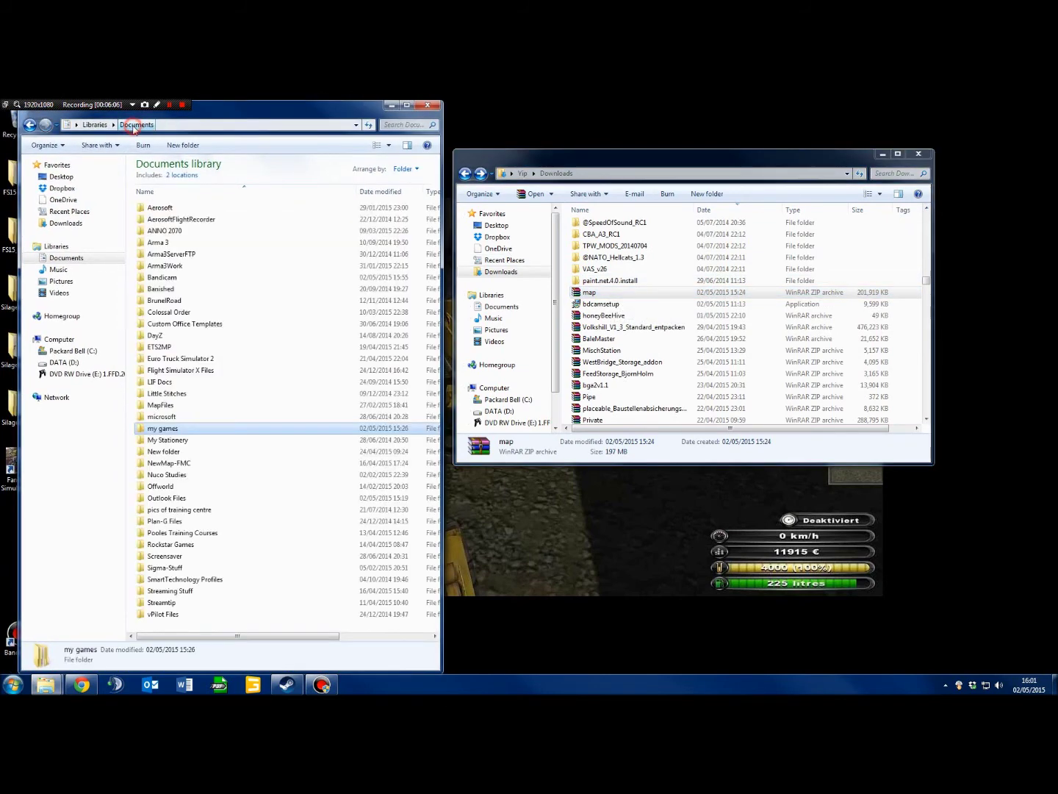
# Navigate from Documents through my games and FarmingSimulator2015 into the mods folder
pyautogui.doubleClick(159, 428)
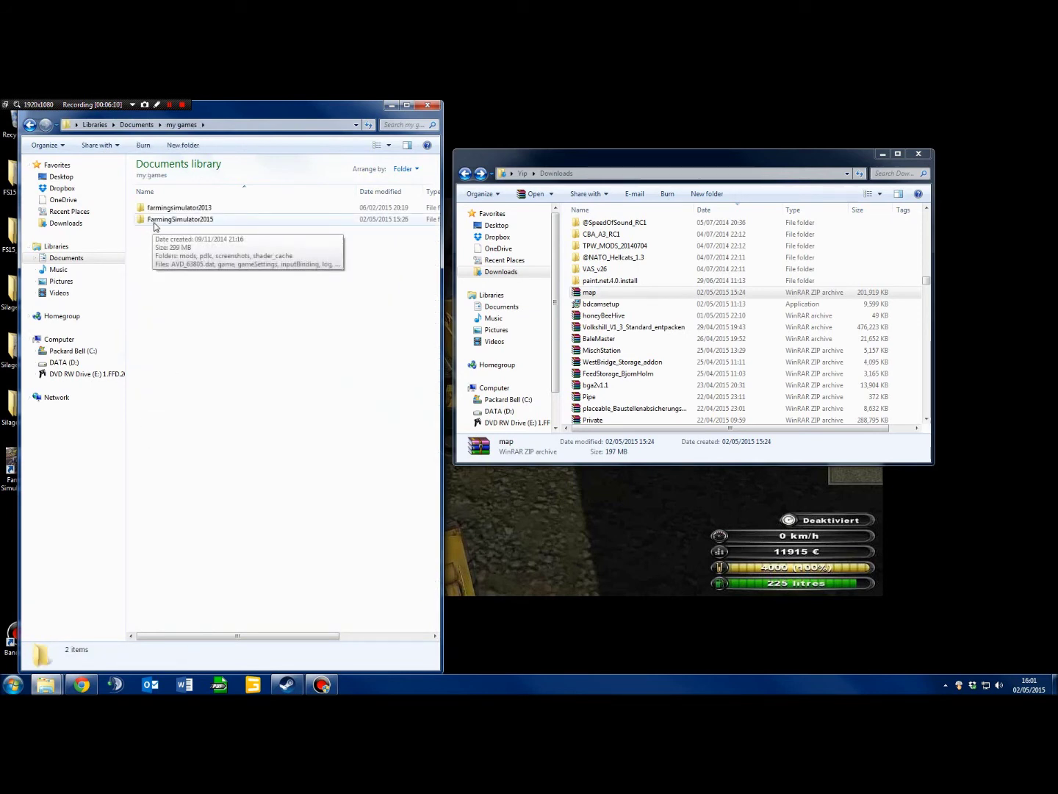
pyautogui.click(155, 224)
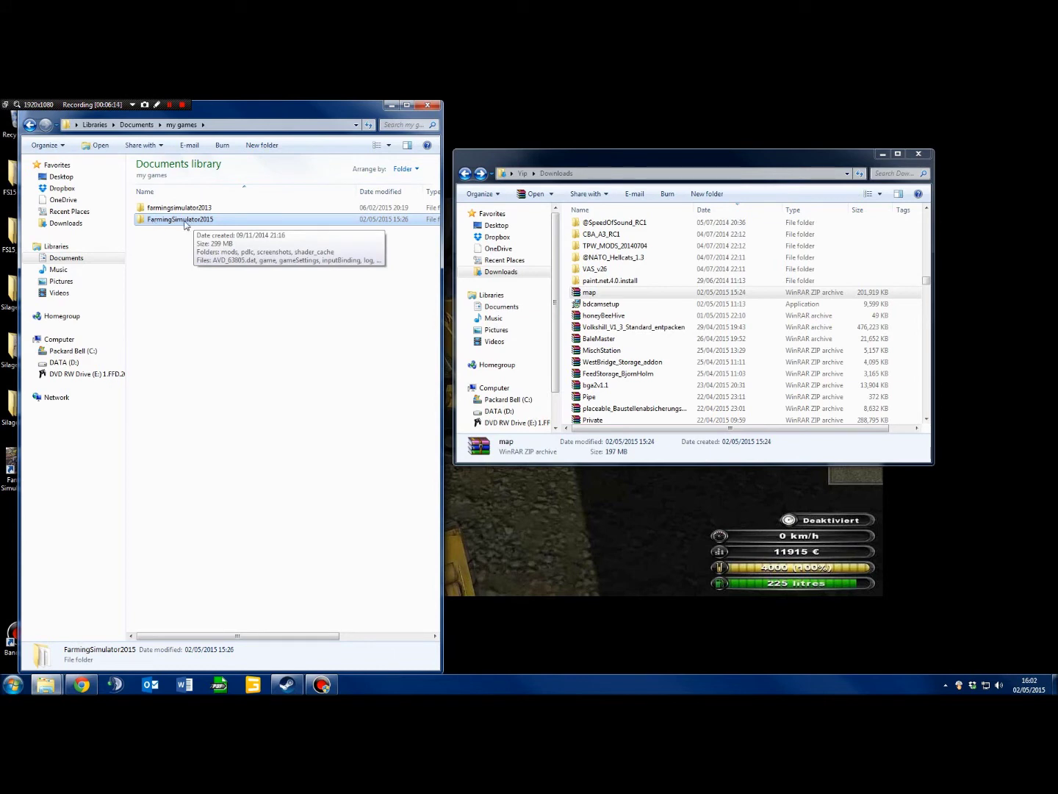
pyautogui.doubleClick(174, 221)
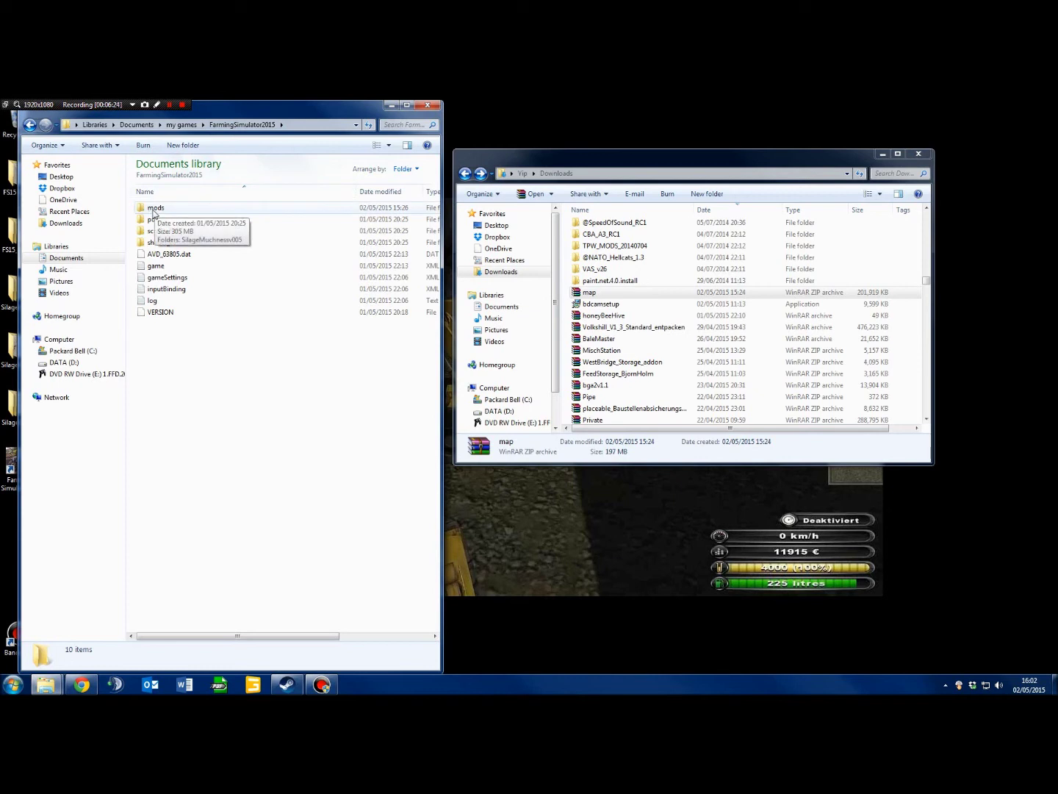
pyautogui.doubleClick(153, 211)
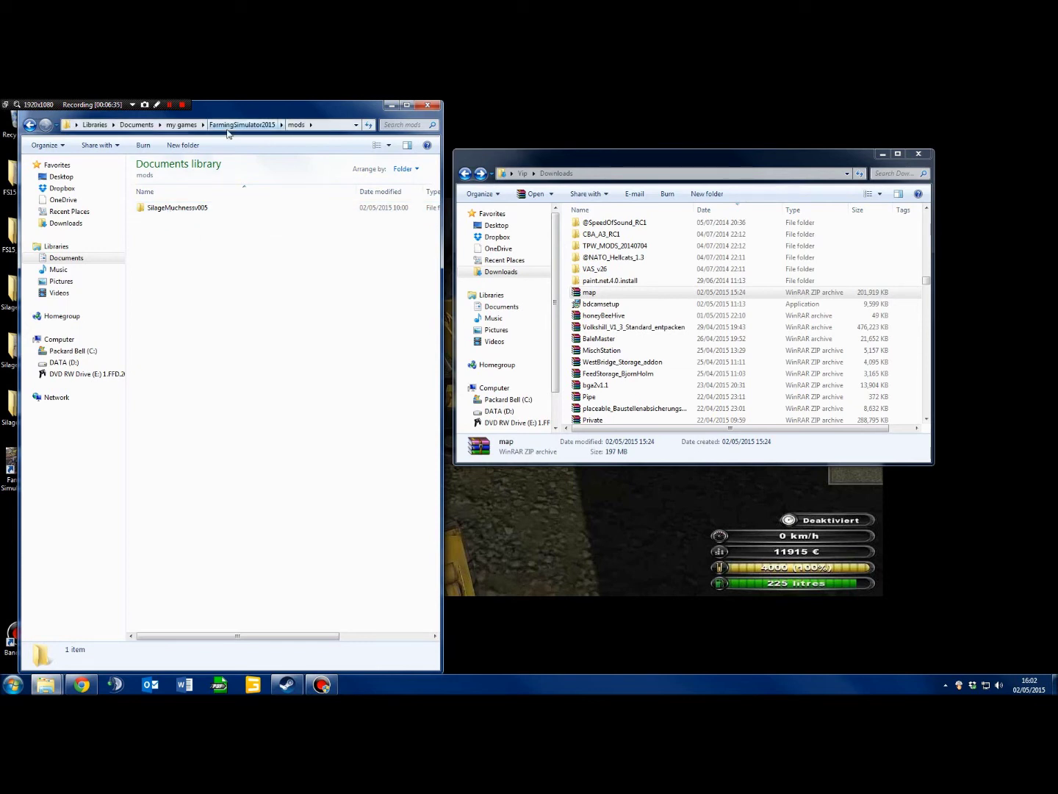
# Create a new folder named MyNewMap inside mods and open it
pyautogui.click(588, 294)
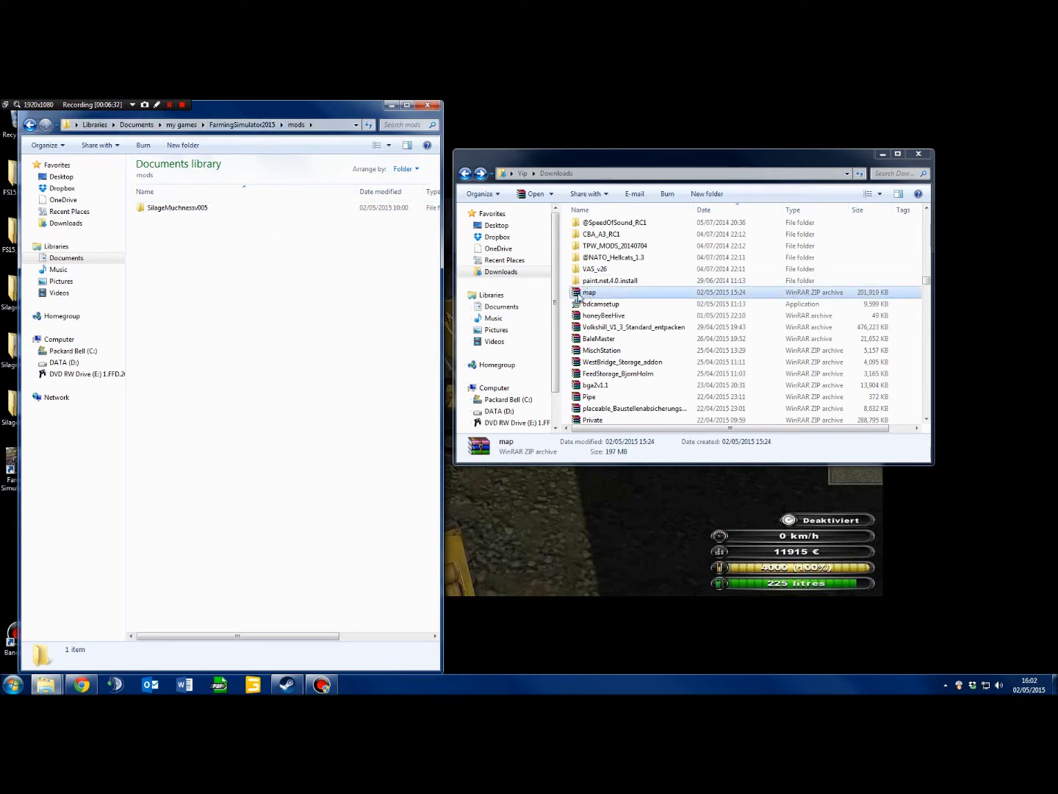
pyautogui.click(176, 269)
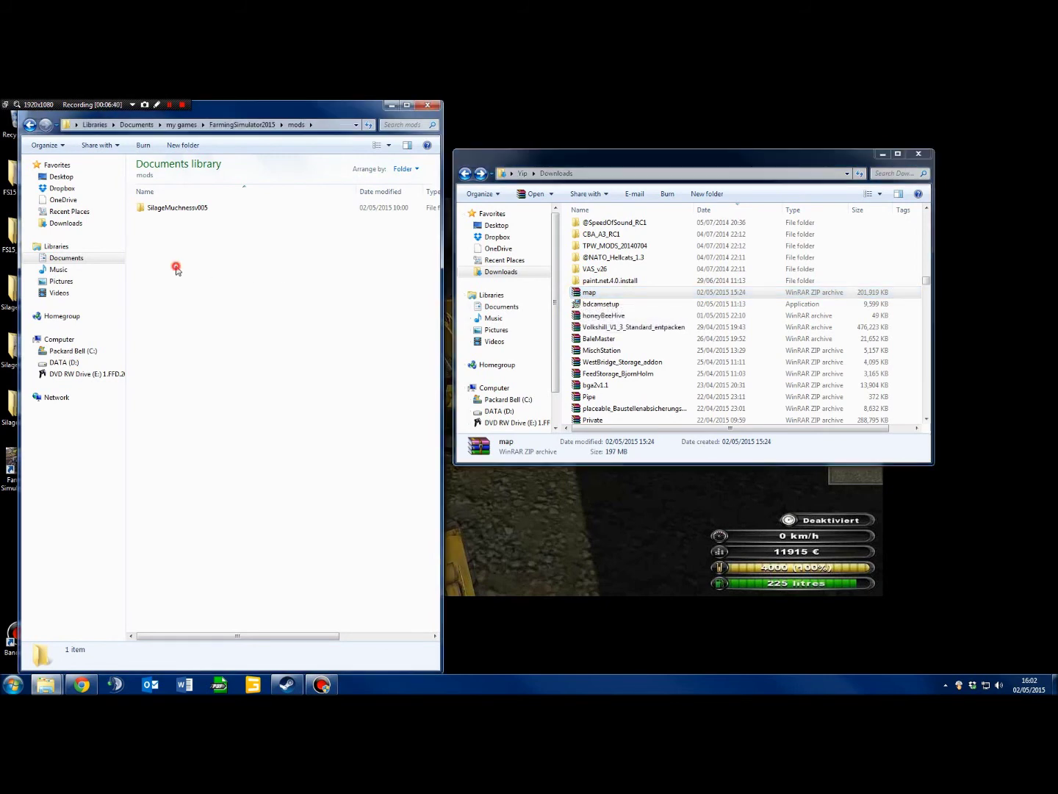
pyautogui.click(185, 144)
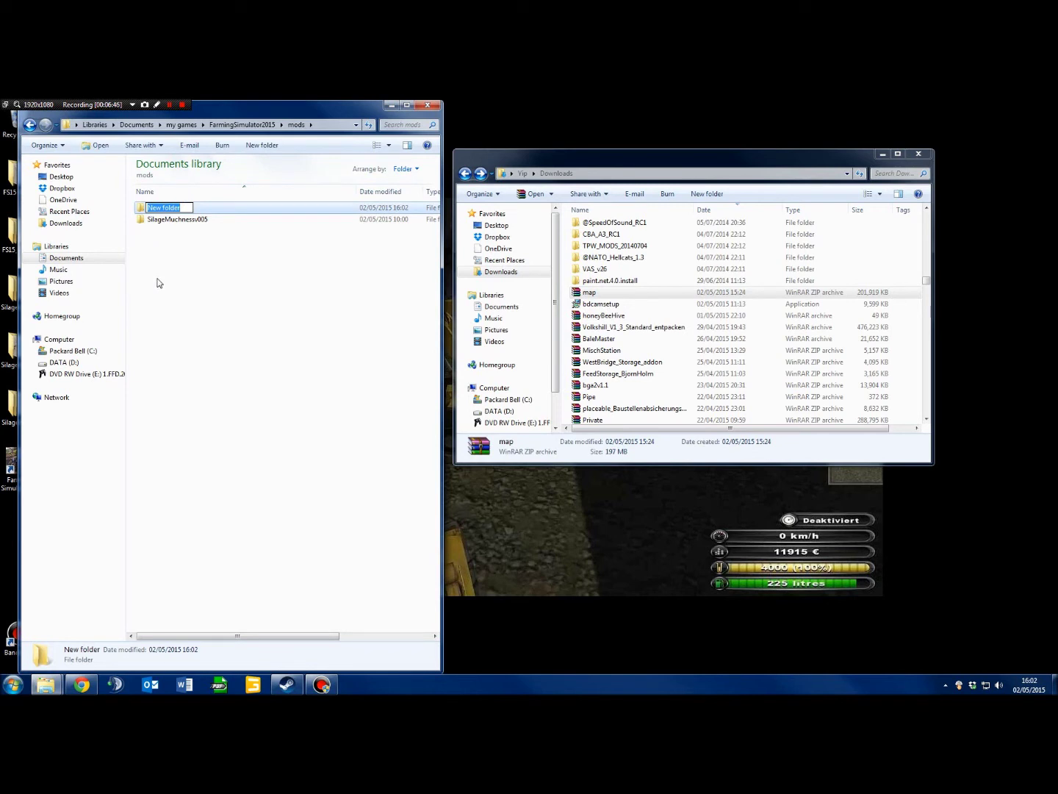
pyautogui.write('MyNewMap')
pyautogui.press('Return')
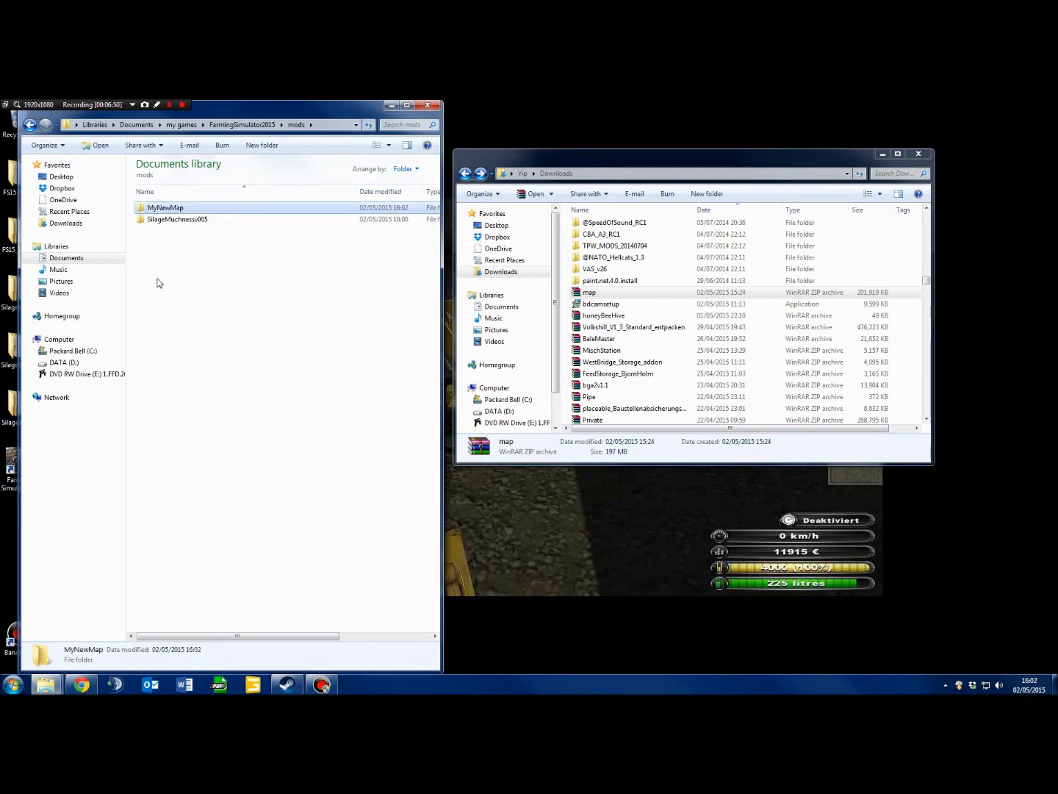
pyautogui.doubleClick(155, 209)
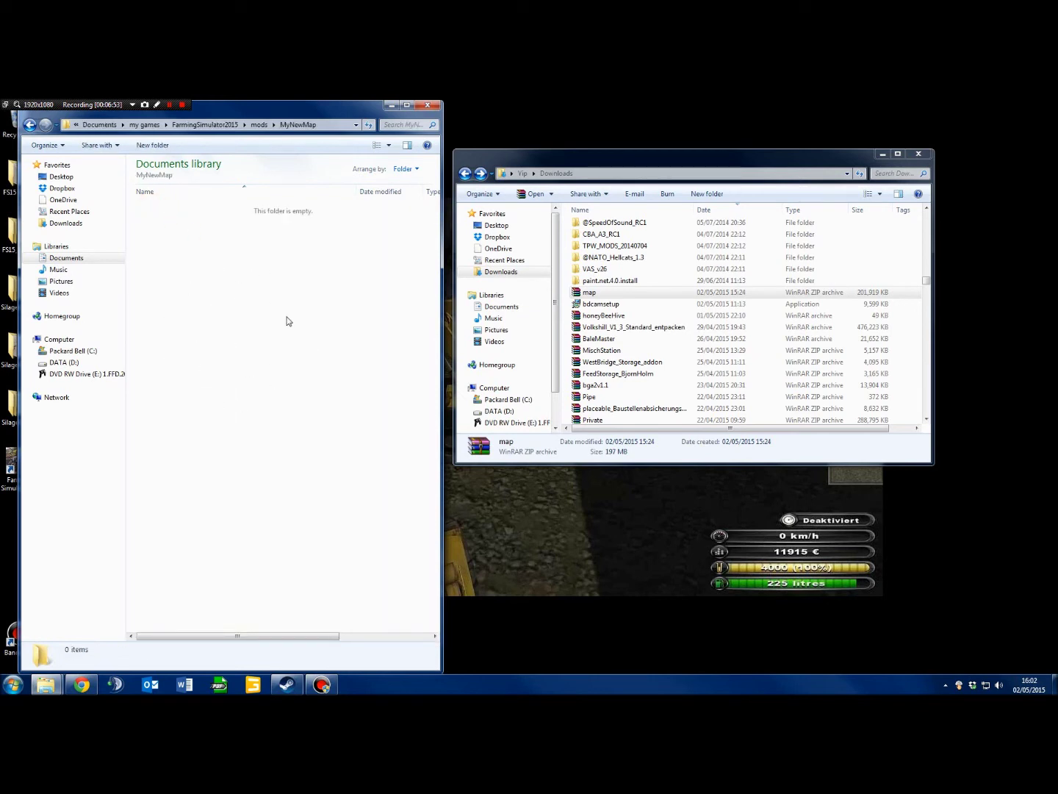
pyautogui.click(587, 294)
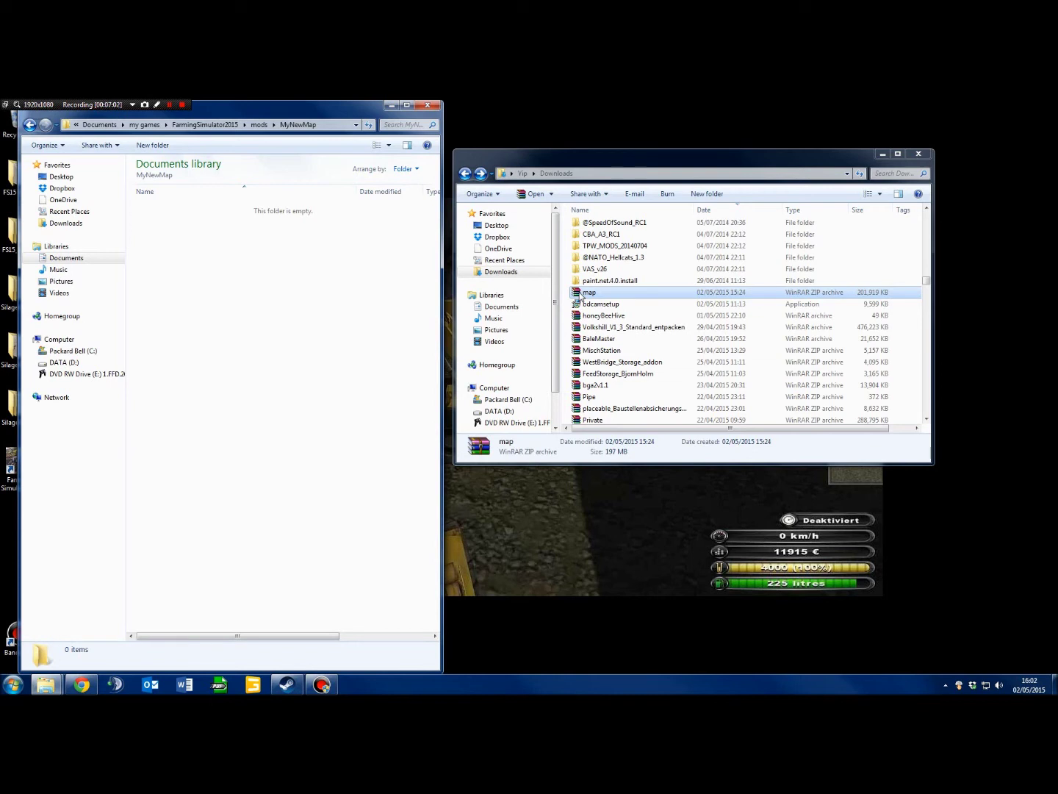
# Open map.zip in WinRAR, dismiss the evaluation notice, and expand Libraries > Documents in Extract To
pyautogui.doubleClick(578, 293)
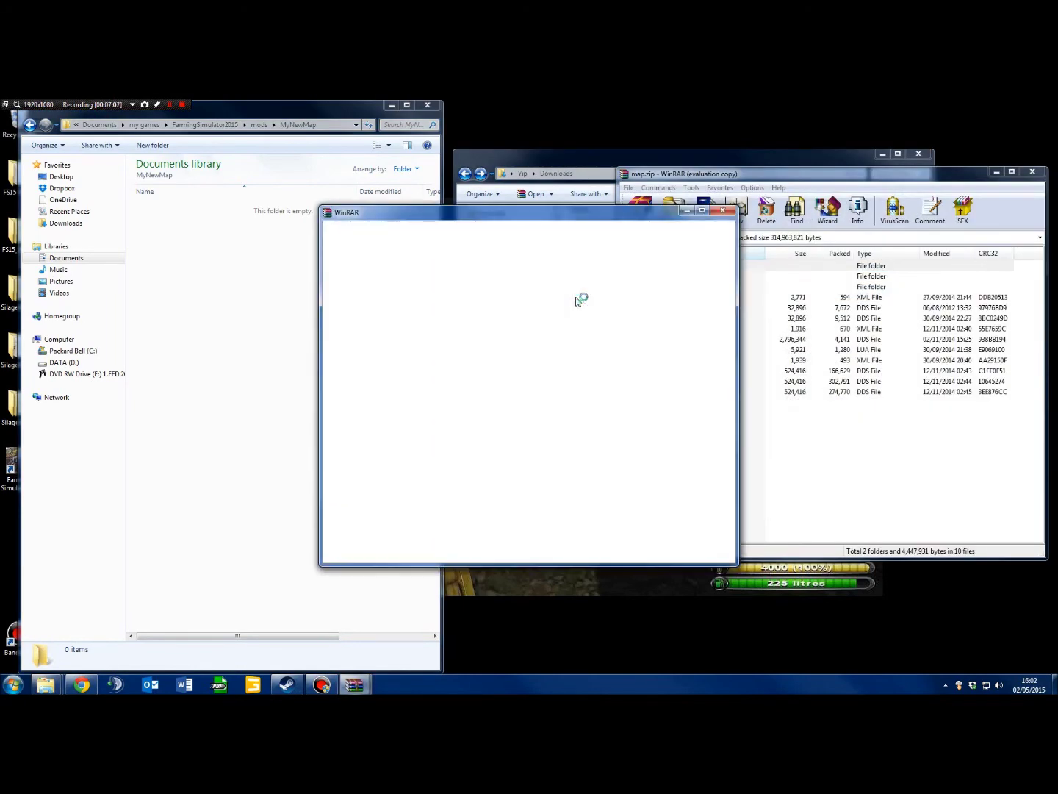
pyautogui.click(722, 211)
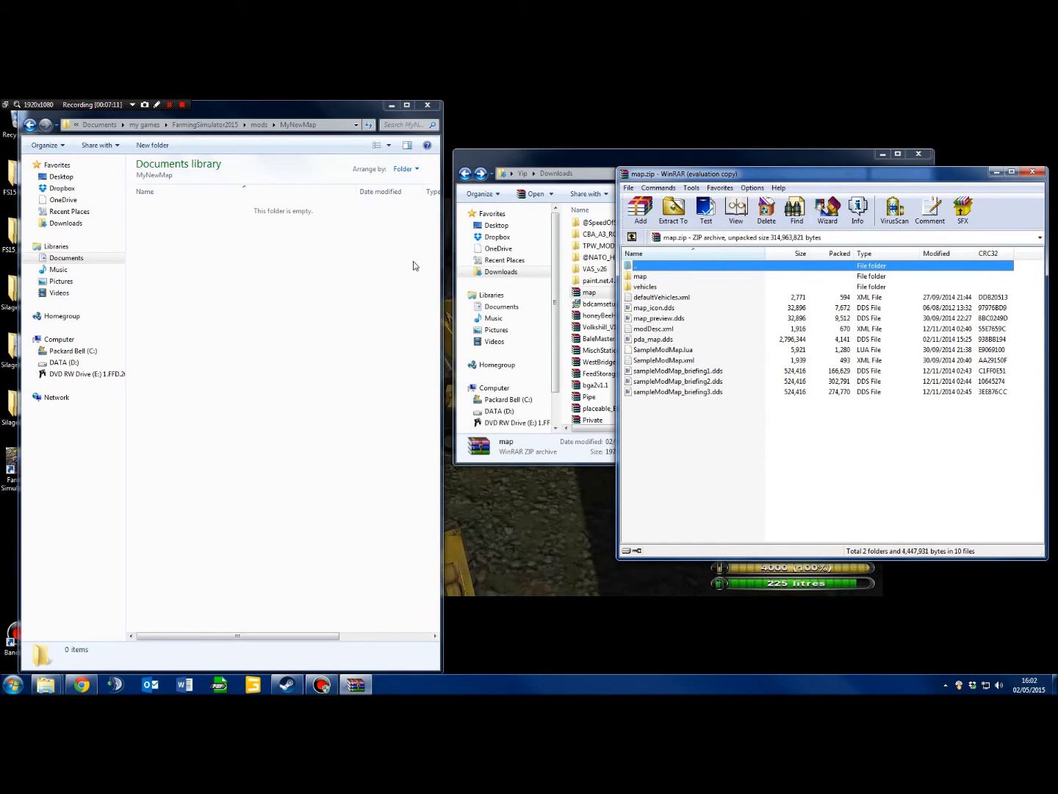
pyautogui.click(674, 214)
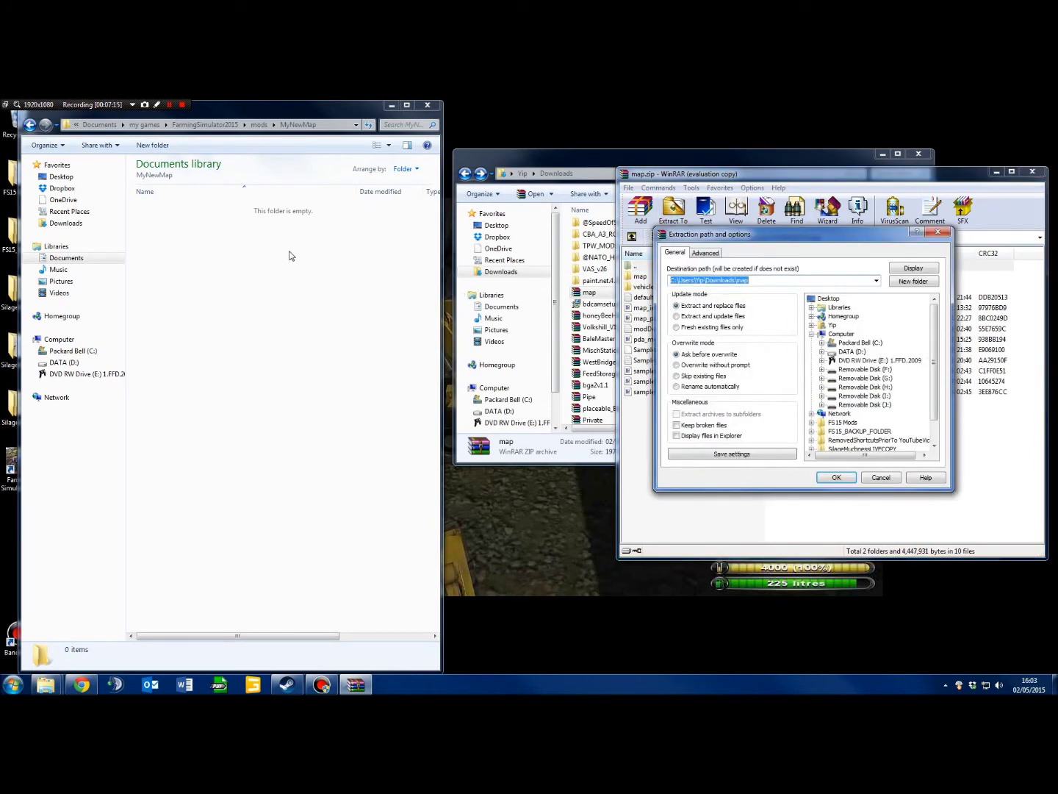
pyautogui.click(812, 308)
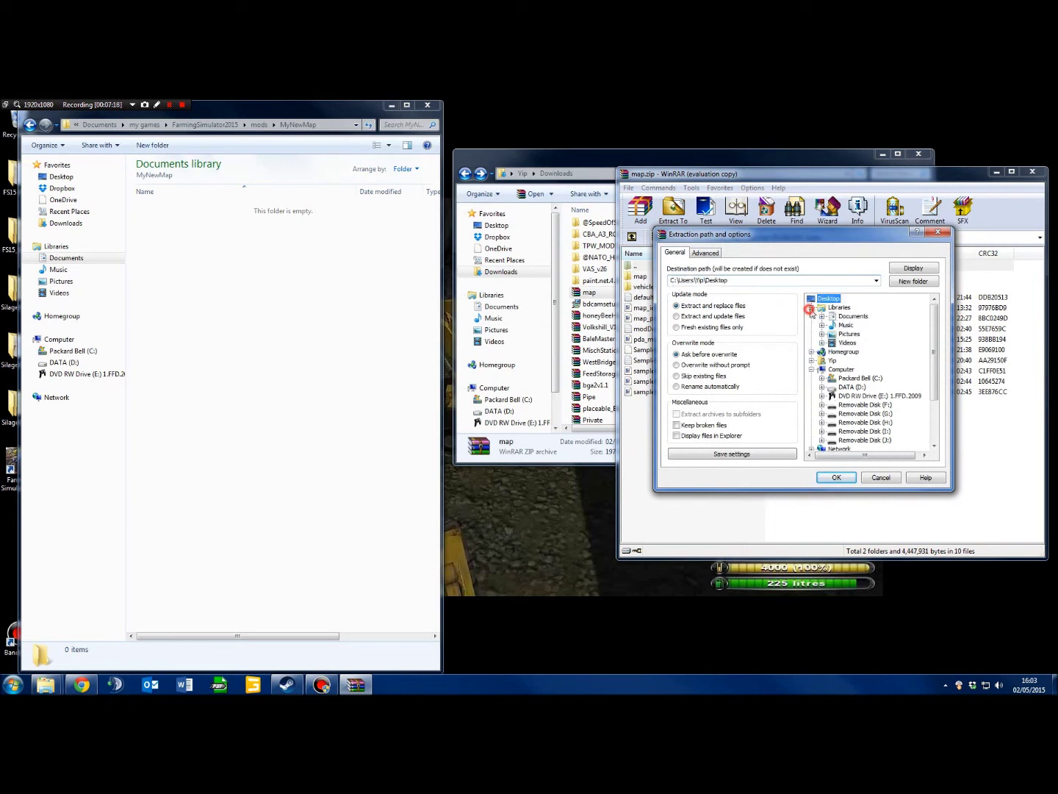
pyautogui.click(822, 317)
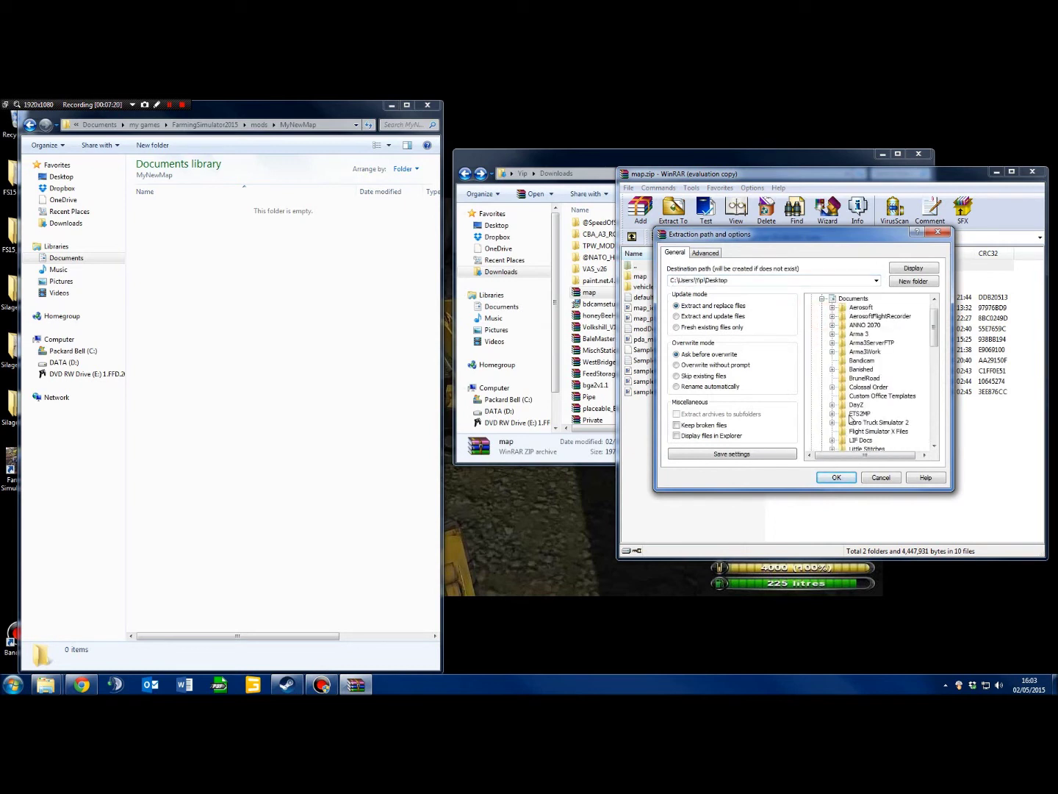
# Set the destination to my games > FarmingSimulator2015 > mods > MyNewMap and extract the archive
pyautogui.scroll(-1, 873, 412)
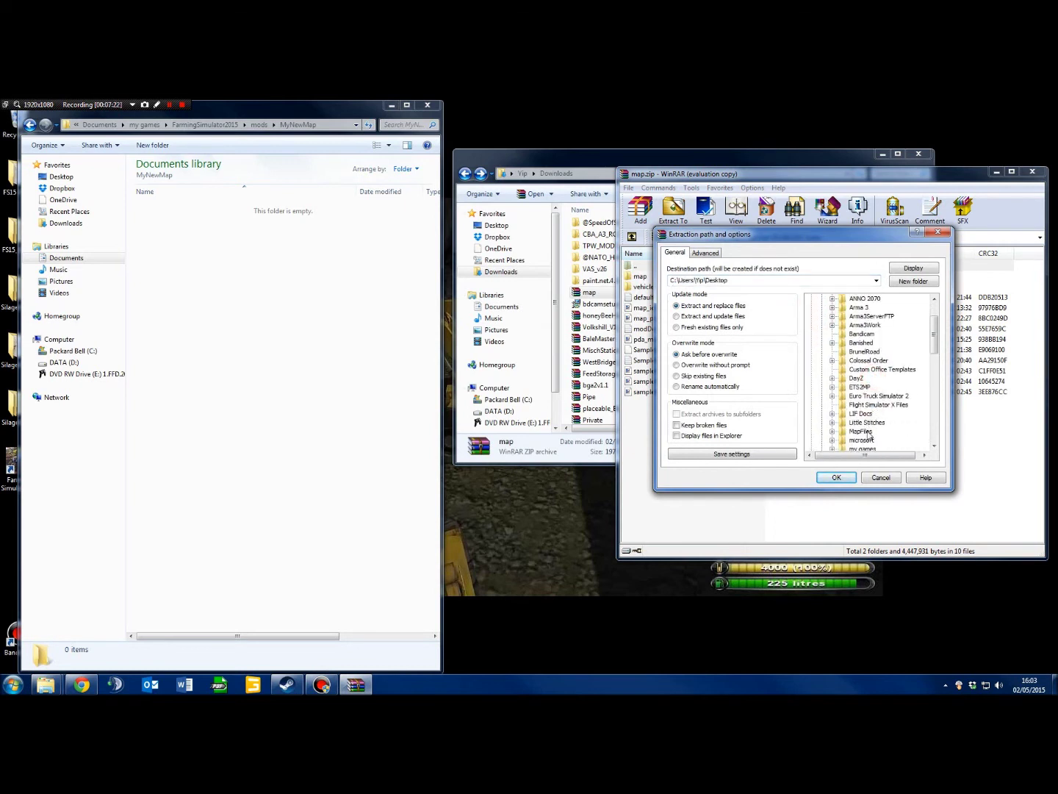
pyautogui.scroll(-2, 869, 445)
pyautogui.click(854, 396)
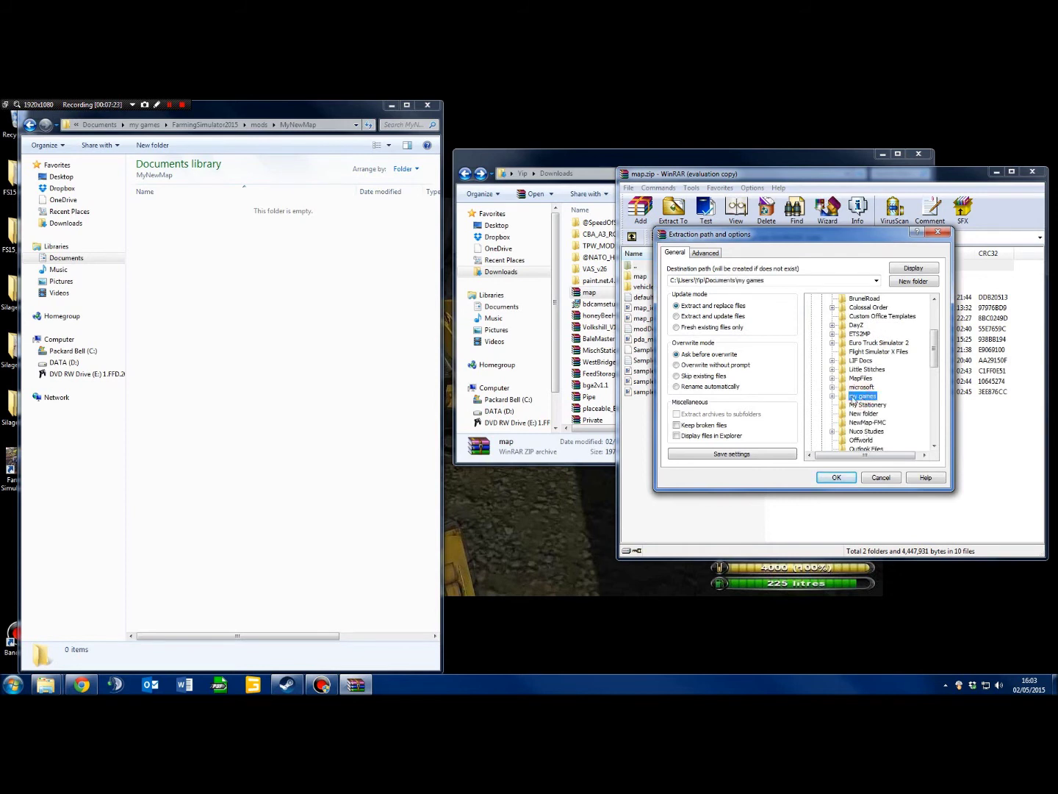
pyautogui.click(833, 396)
pyautogui.click(843, 414)
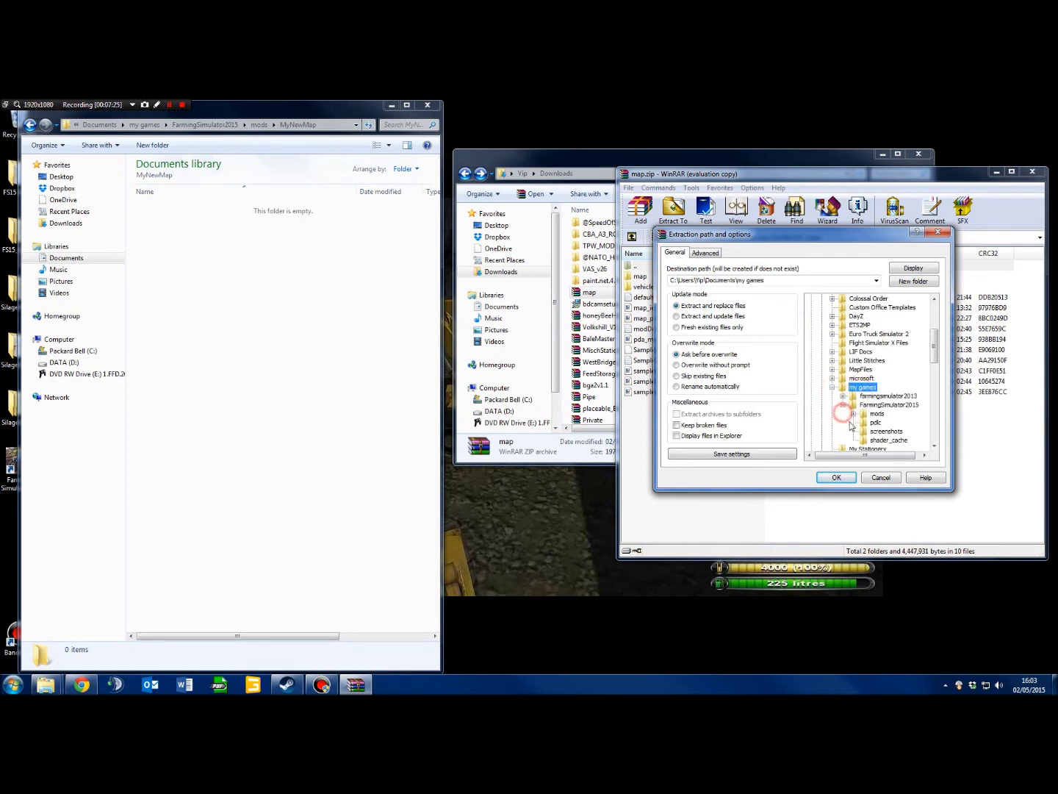
pyautogui.click(887, 405)
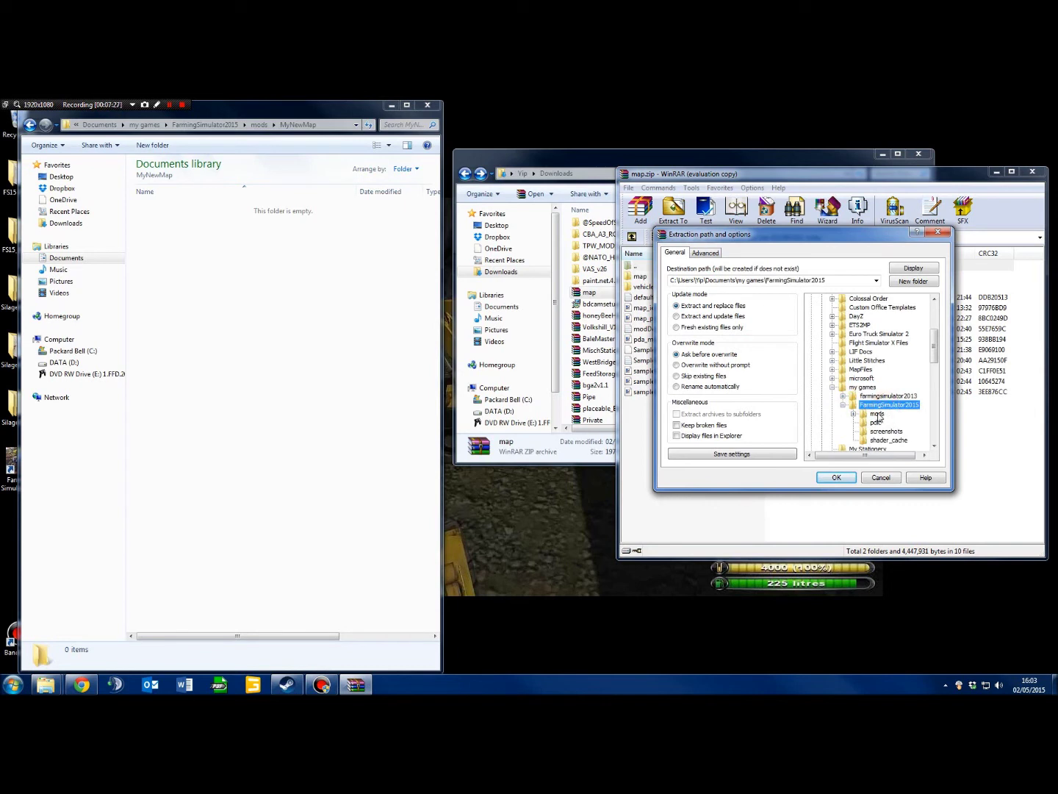
pyautogui.click(877, 414)
pyautogui.doubleClick(877, 414)
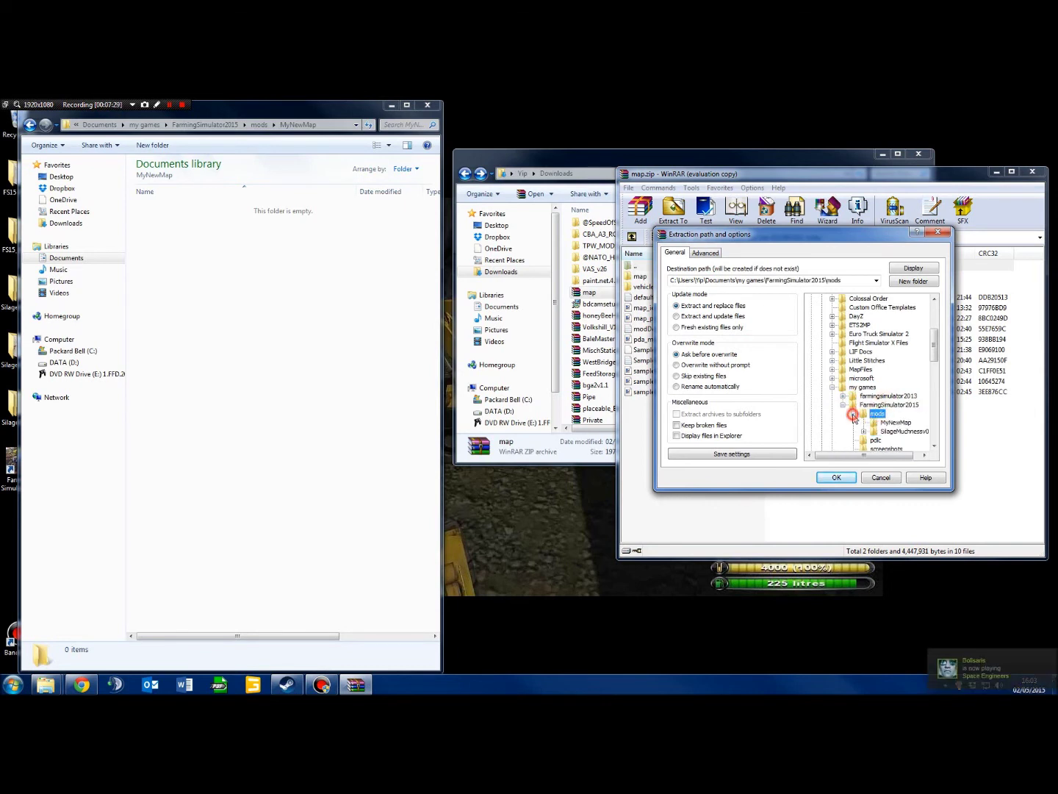
pyautogui.click(891, 423)
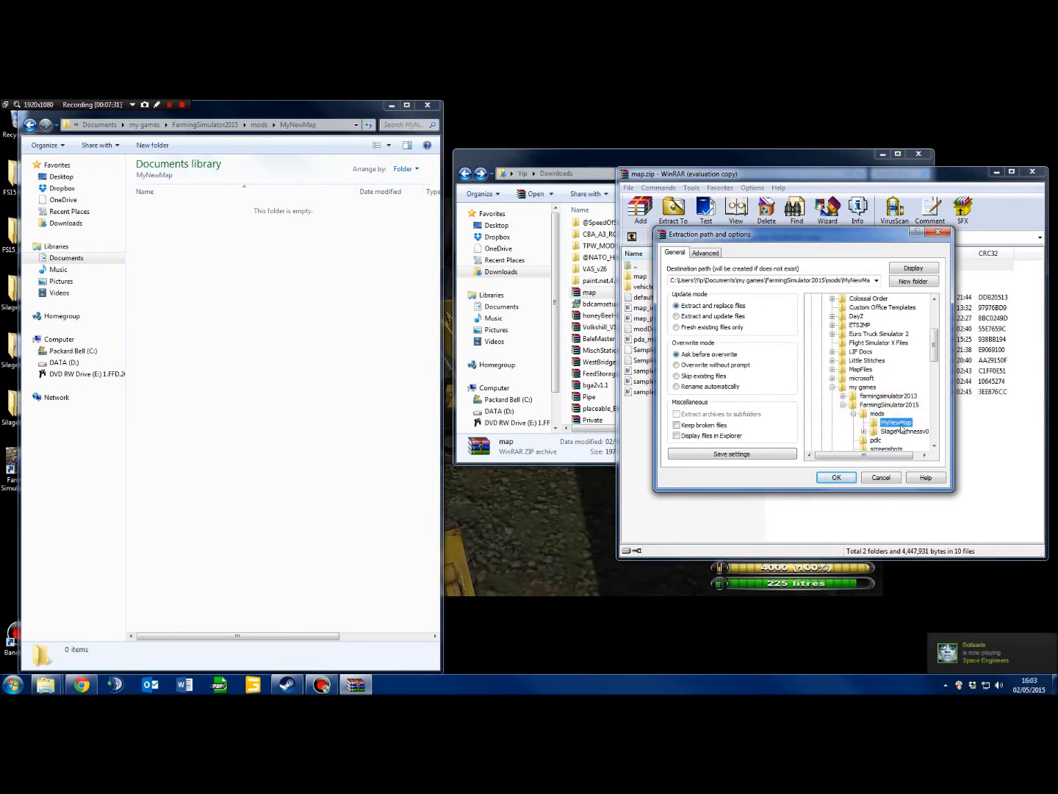
pyautogui.click(849, 479)
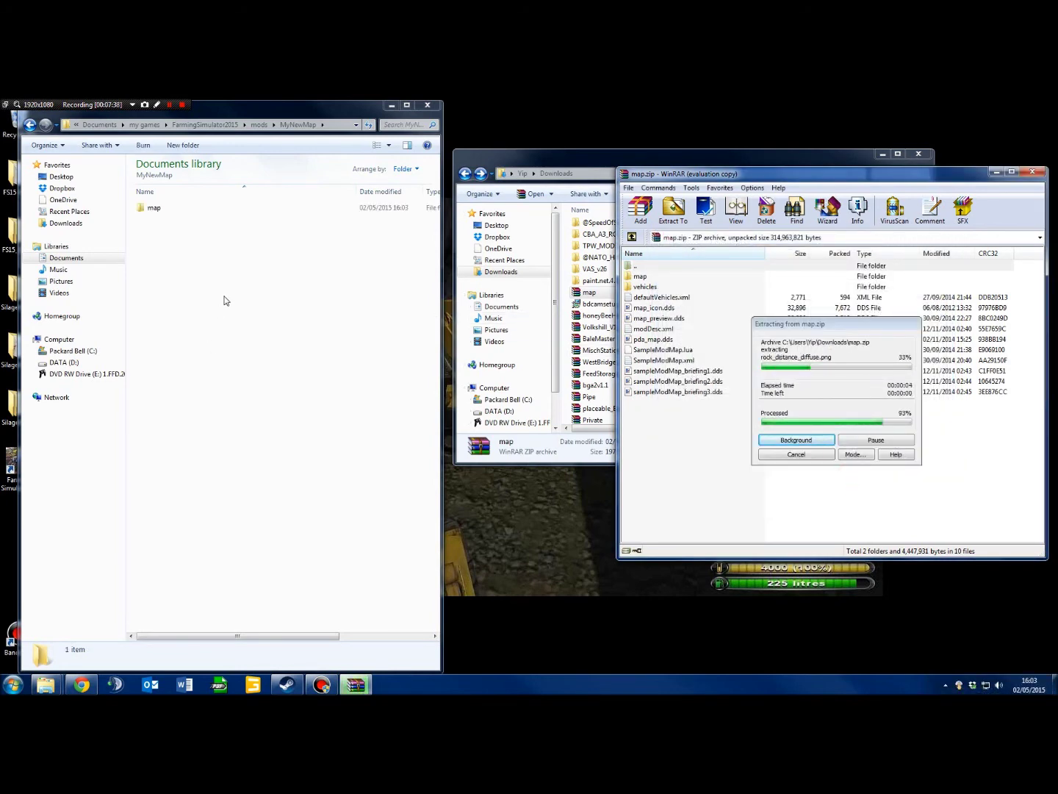
pyautogui.click(368, 124)
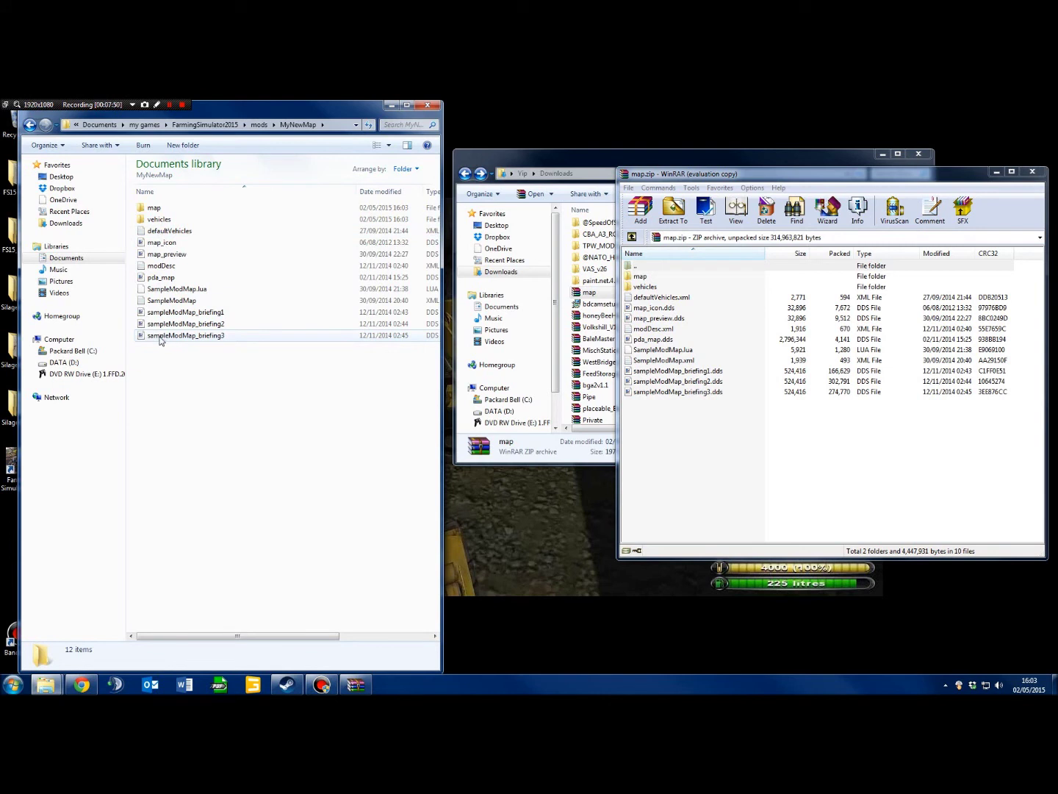
# Open the map folder inside MyNewMap and launch the map01 scene file
pyautogui.doubleClick(150, 211)
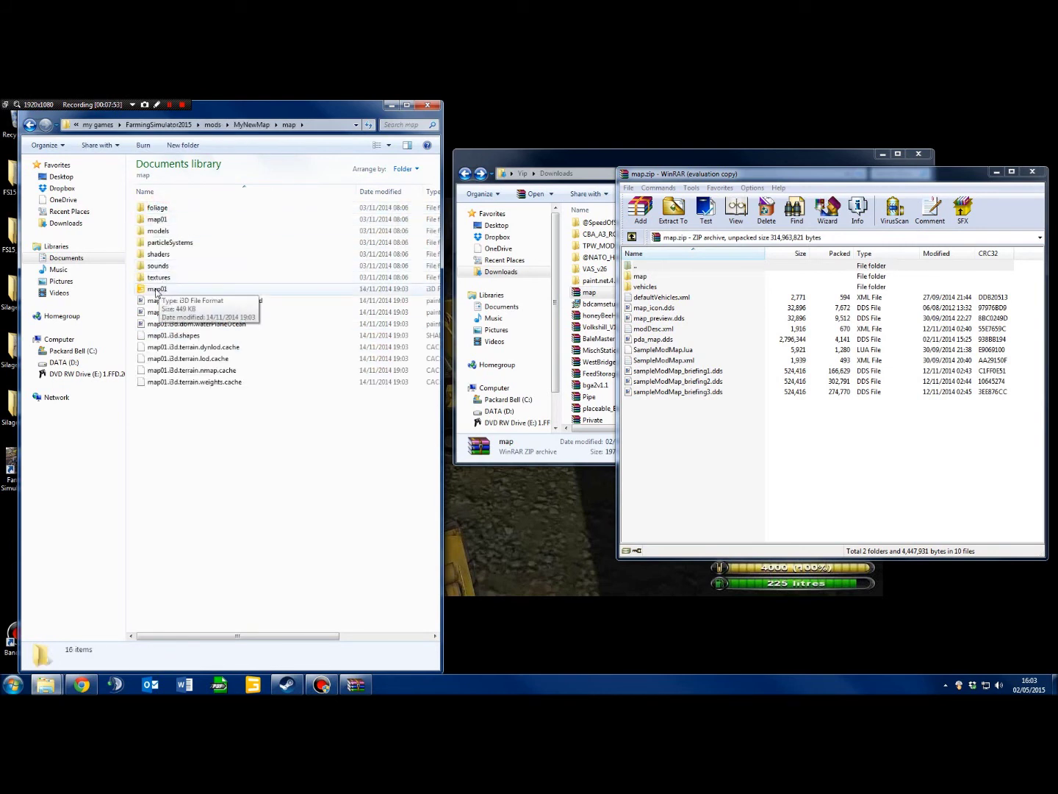
pyautogui.click(157, 290)
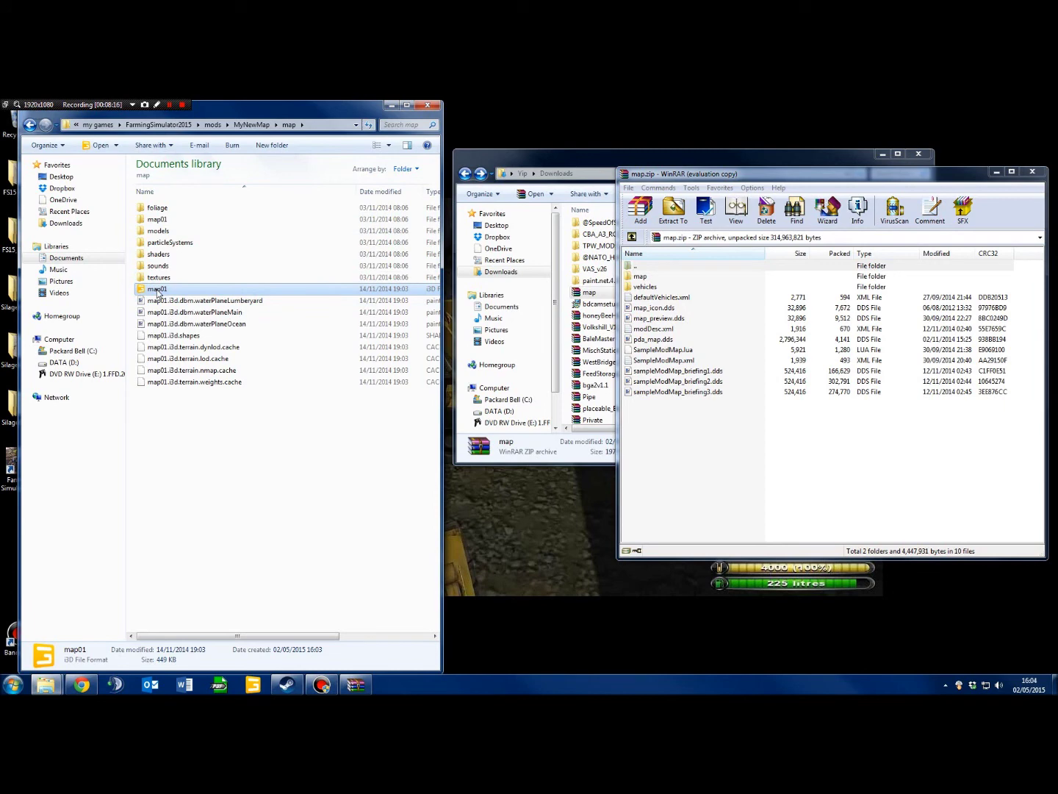
pyautogui.doubleClick(155, 289)
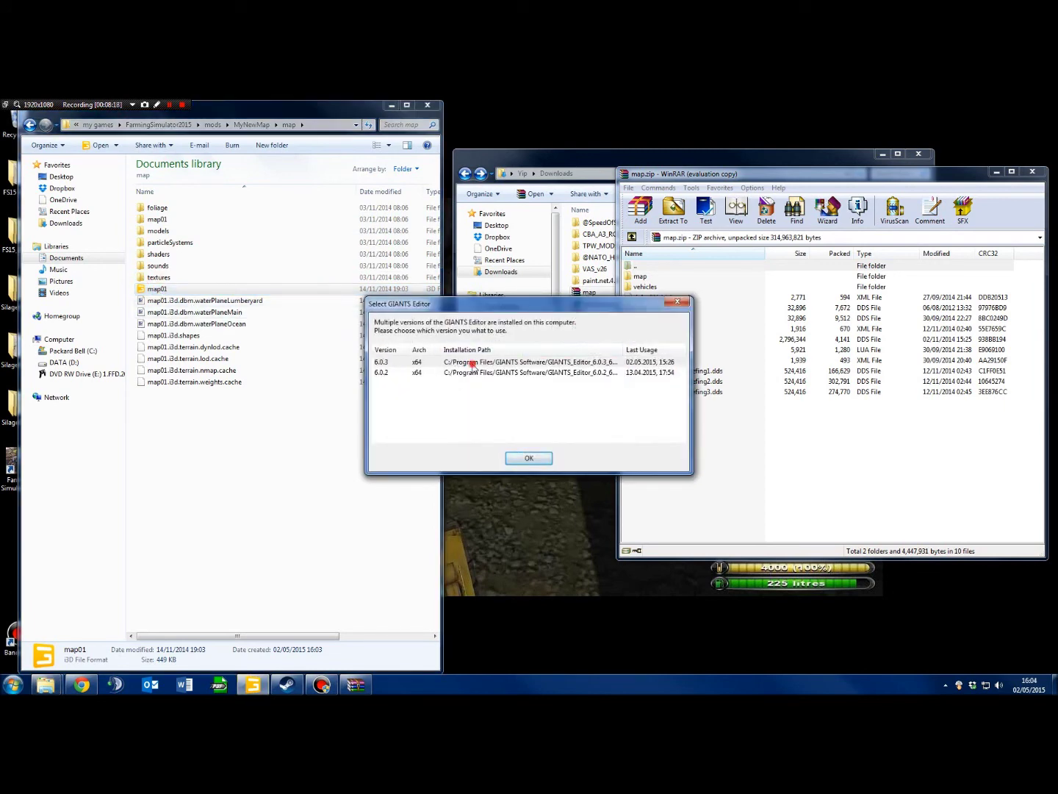
# Choose GIANTS Editor version 6.0.3 and load map01.i3d
pyautogui.click(471, 363)
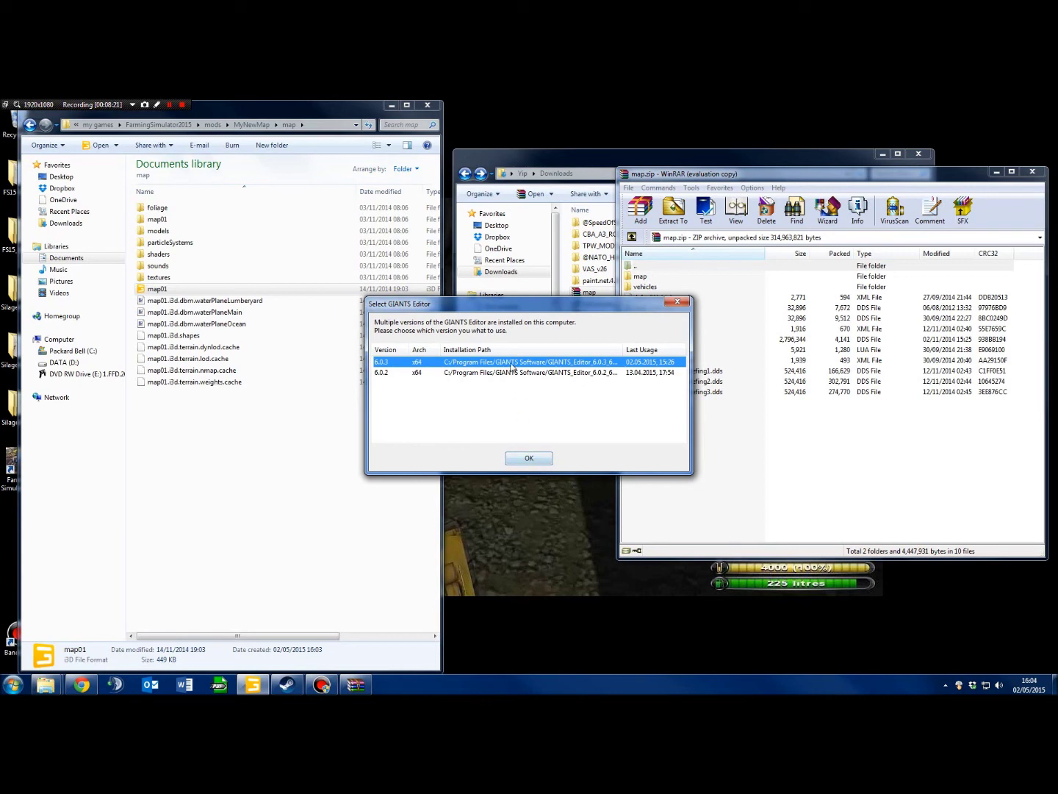
pyautogui.click(528, 459)
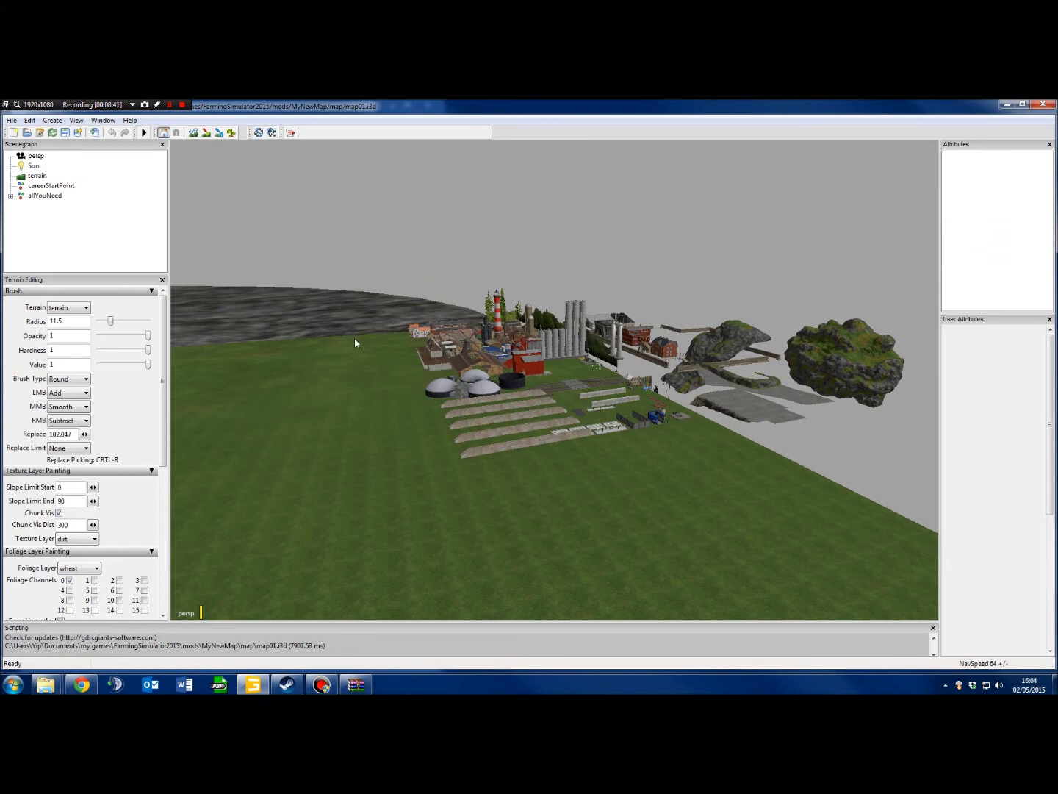
# Close the Terrain Editing panel and fly the camera over the flat grass toward the clustered farm buildings
pyautogui.click(162, 280)
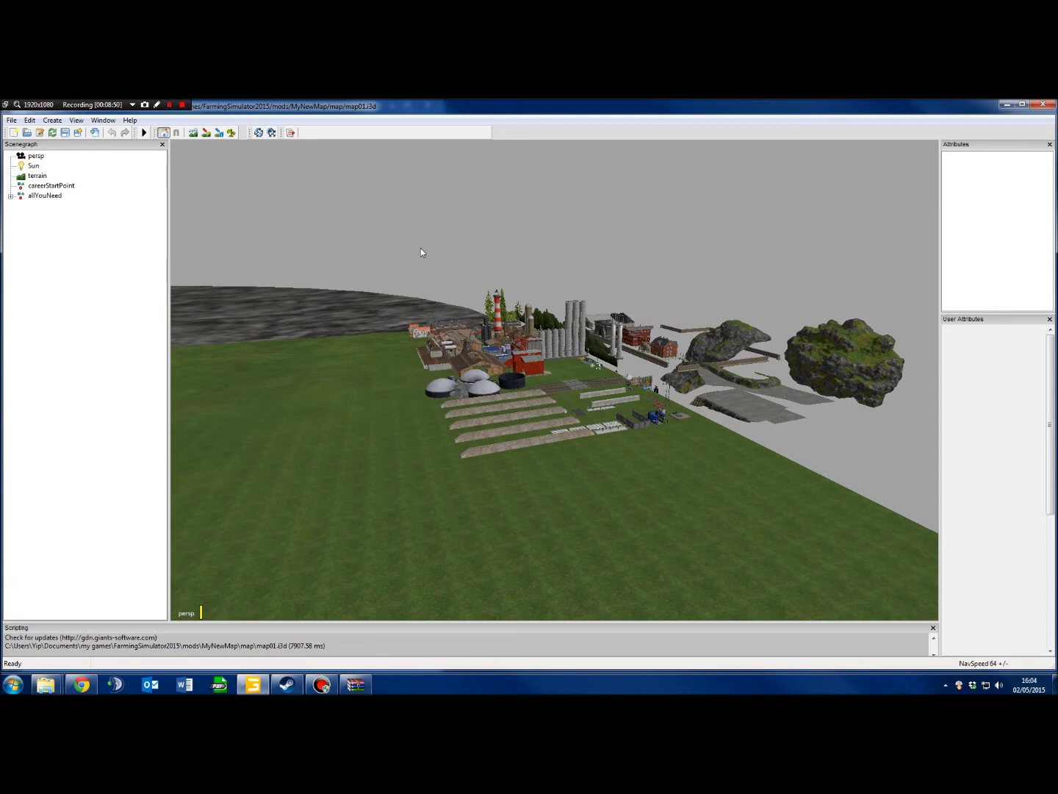
pyautogui.moveTo(419, 256); pyautogui.dragTo(532, 272, button='middle')
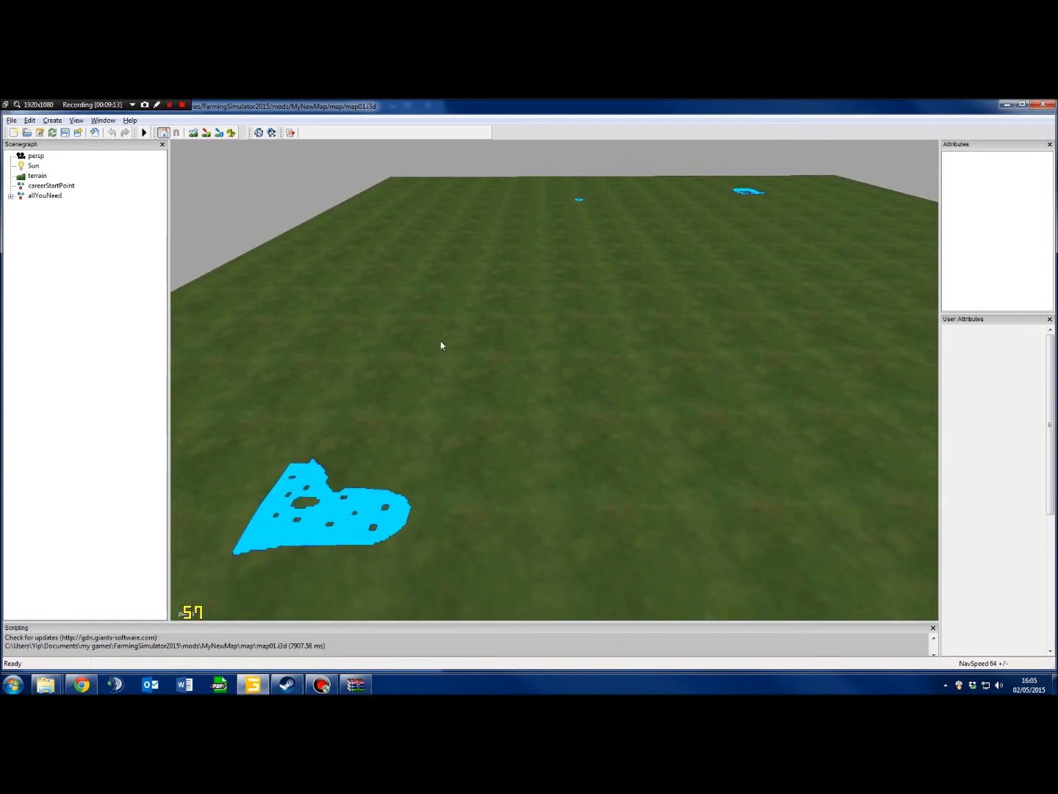
pyautogui.moveTo(441, 345); pyautogui.dragTo(554, 328, button='middle')
pyautogui.moveTo(304, 426); pyautogui.dragTo(386, 339, button='middle')
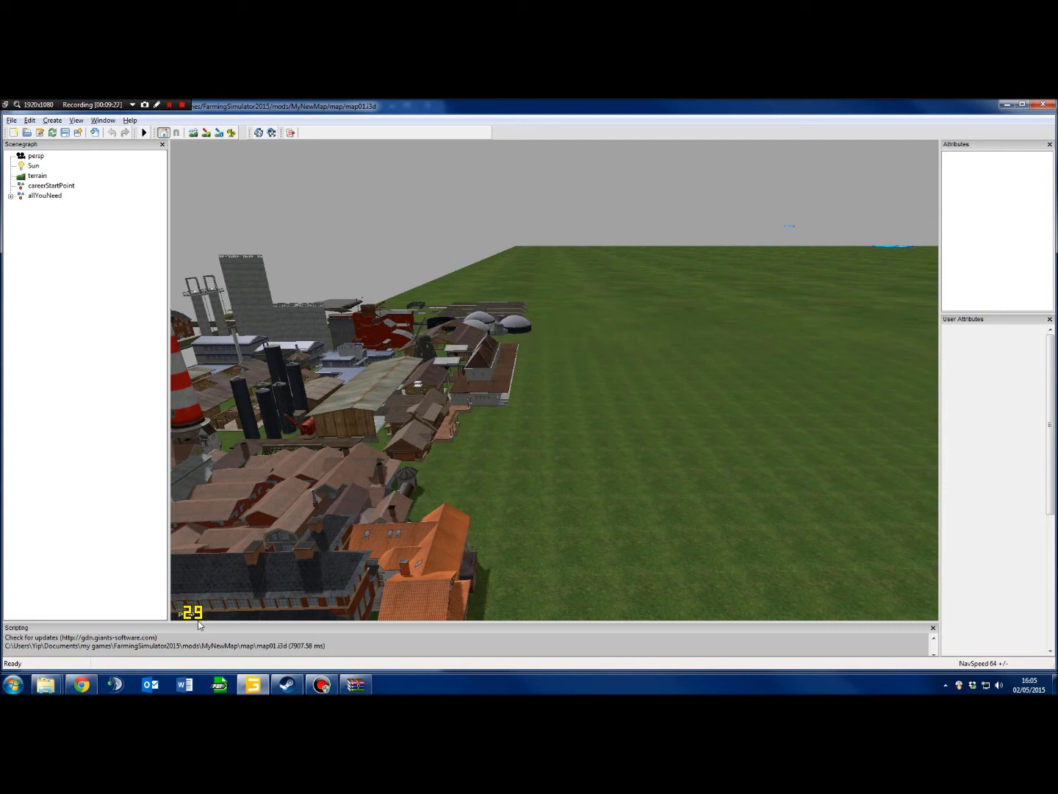
pyautogui.moveTo(82, 687)
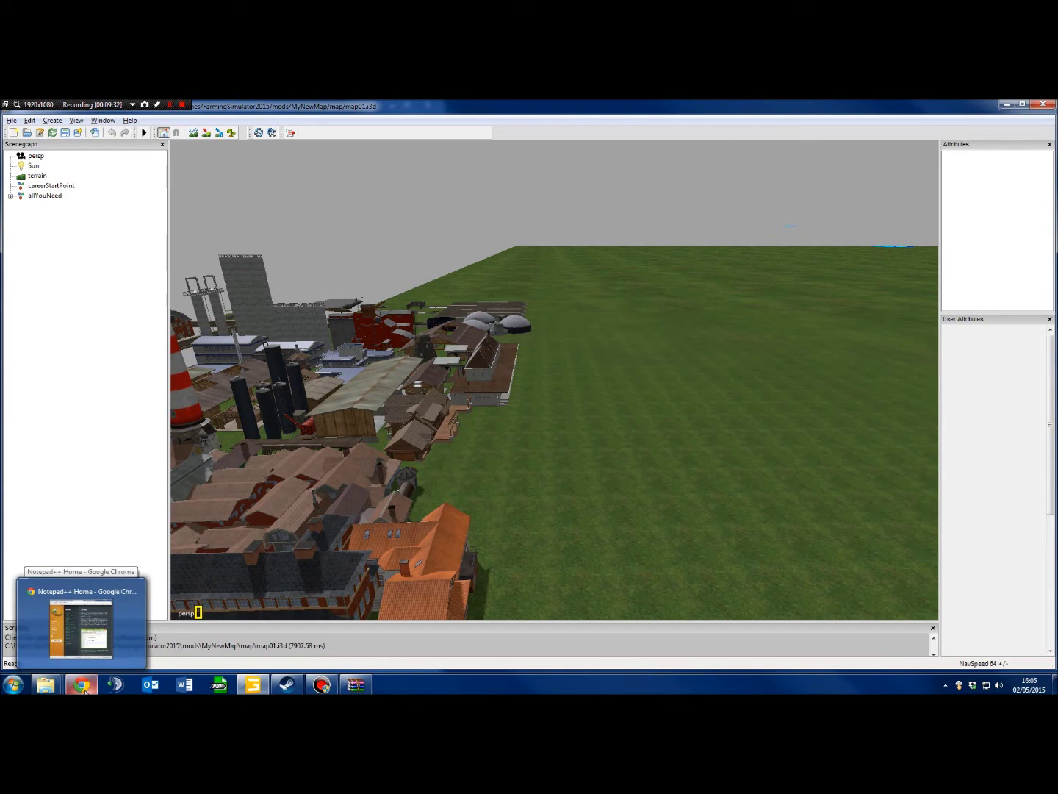
# Bring Chrome forward on the Twitch profile tab and widen its window leftward
pyautogui.click(82, 687)
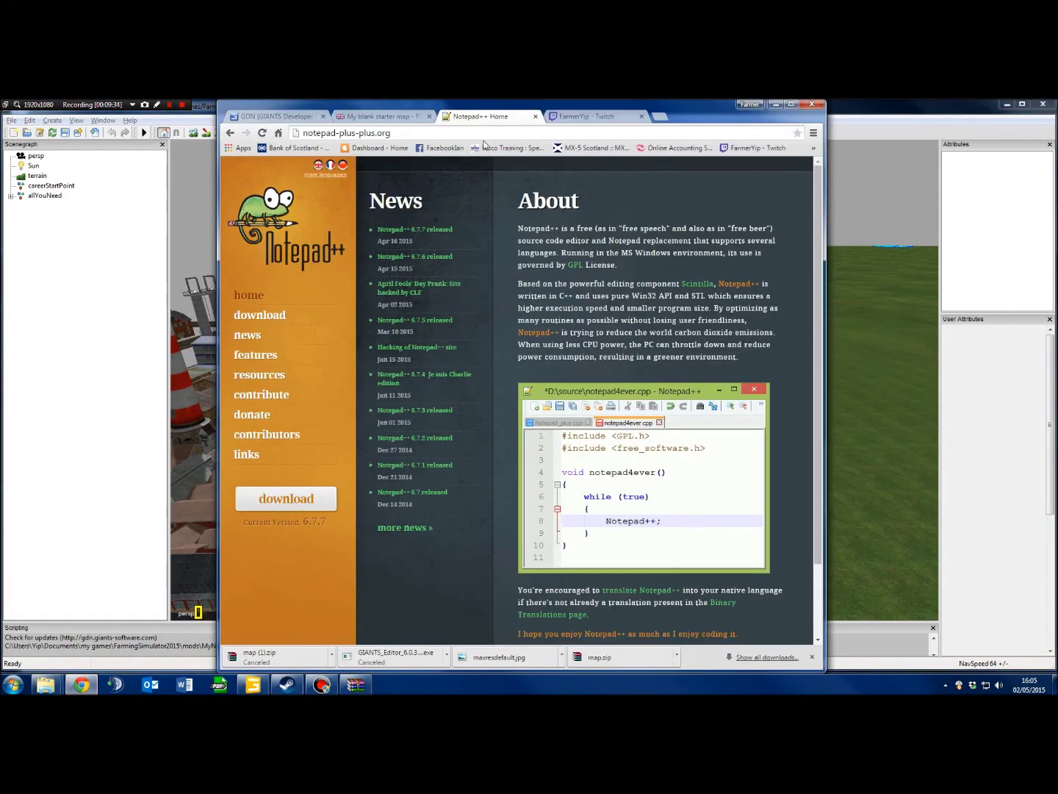
pyautogui.click(588, 119)
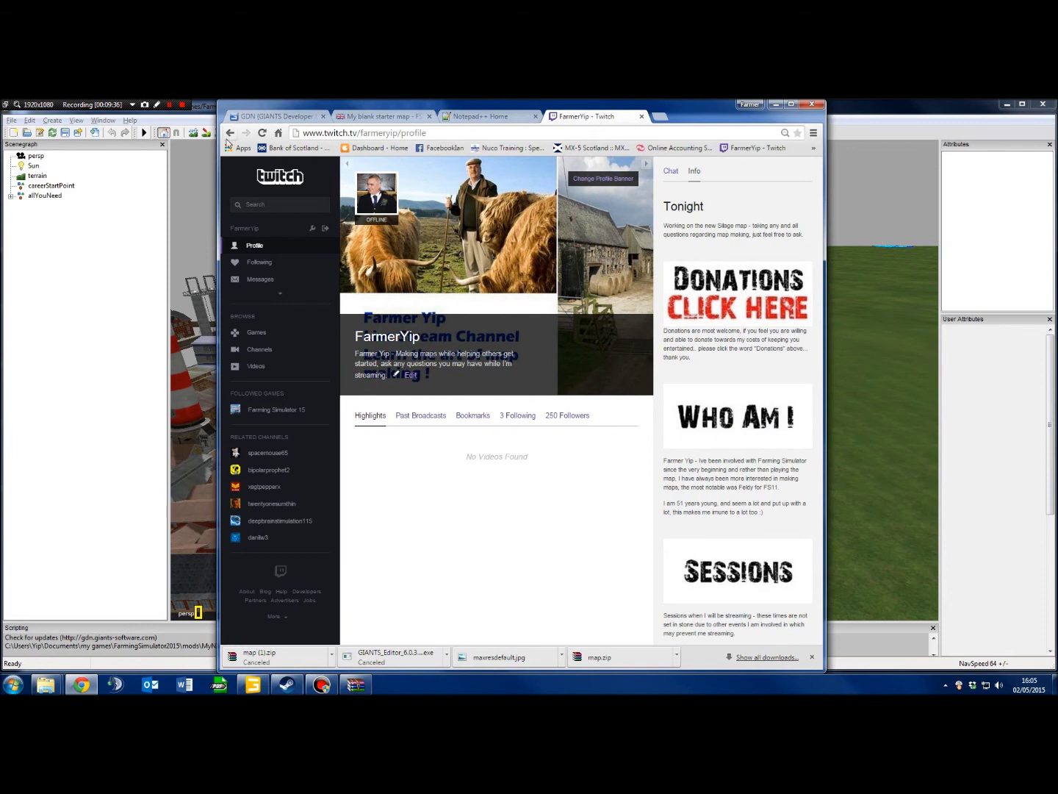
pyautogui.moveTo(219, 148); pyautogui.dragTo(67, 148)
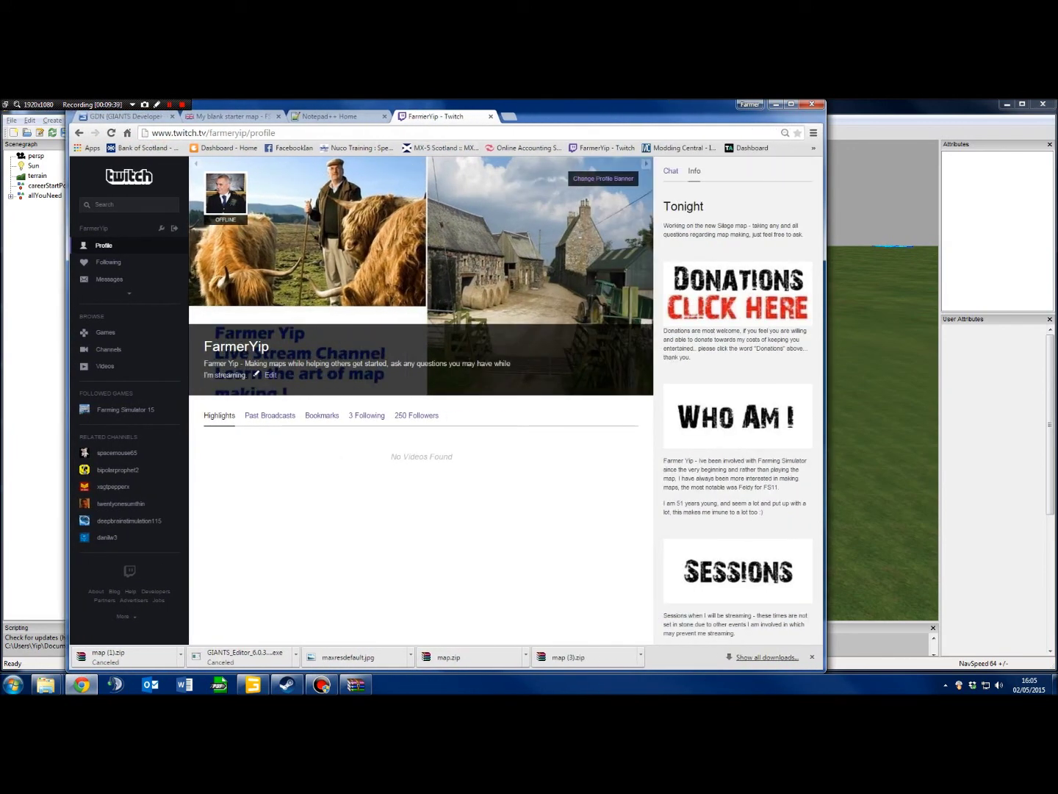
pyautogui.click(149, 136)
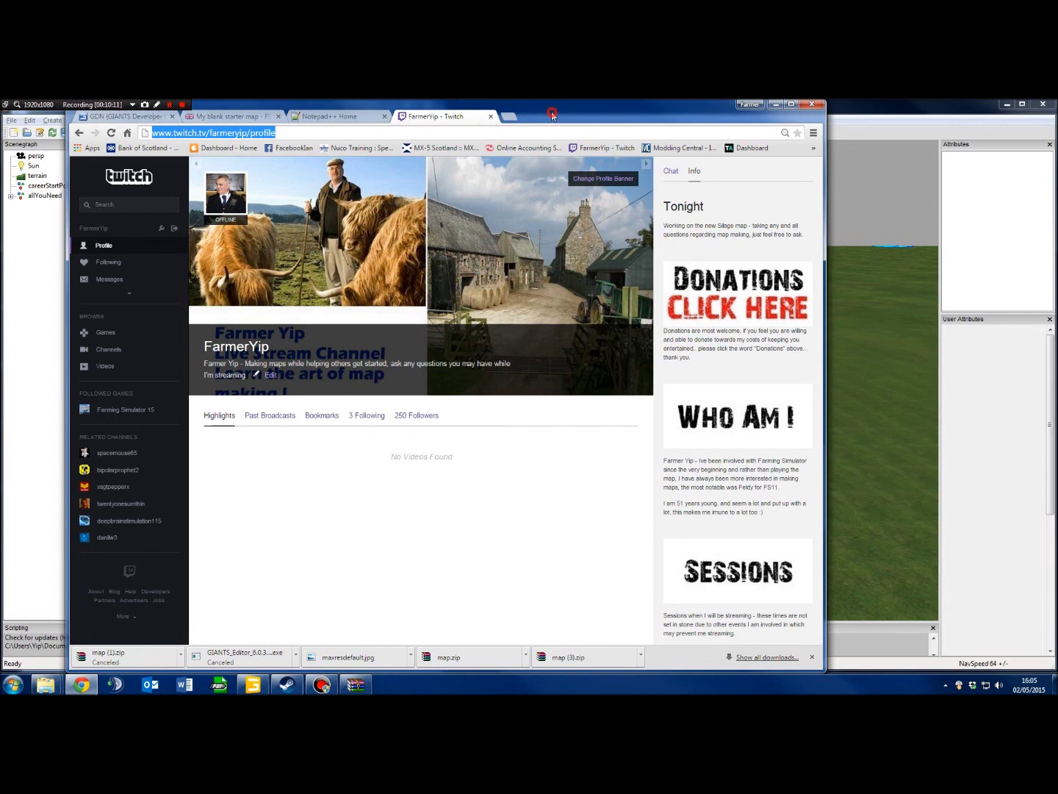
# Shift the browser window slightly right and scroll down through the profile's Info panel
pyautogui.moveTo(552, 115); pyautogui.dragTo(605, 120)
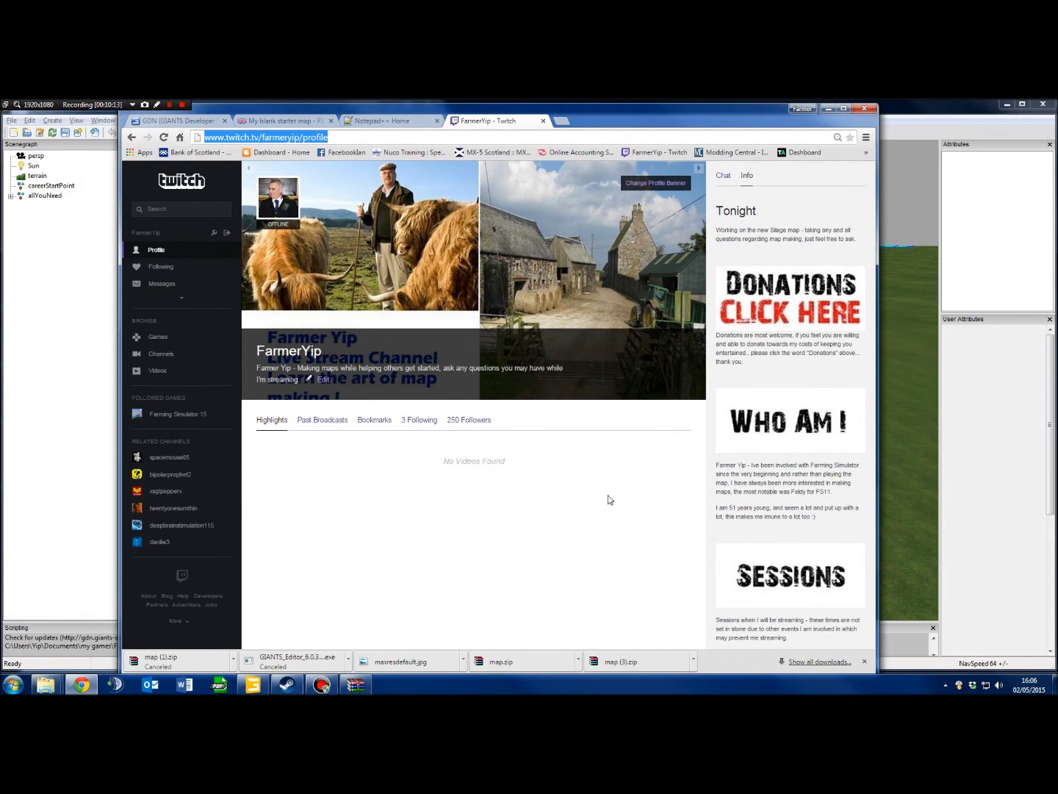
pyautogui.scroll(-5, 828, 465)
pyautogui.scroll(-1, 824, 509)
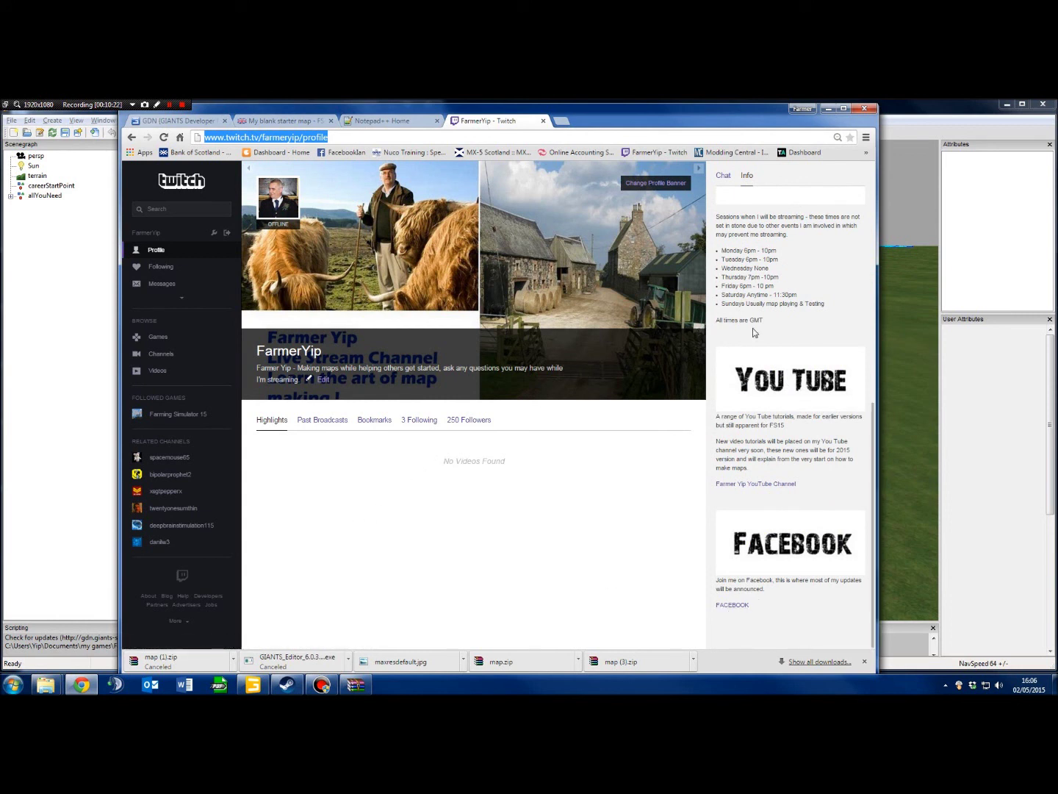
pyautogui.moveTo(872, 450); pyautogui.dragTo(881, 218)
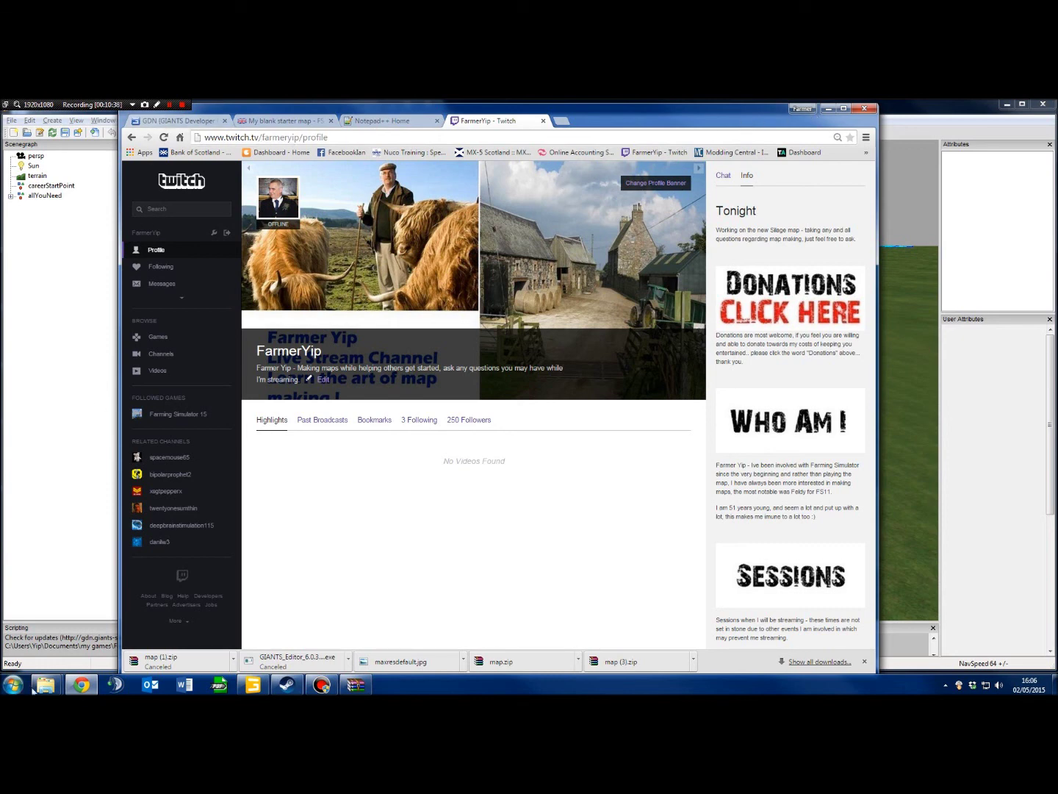
# Go back from the map folder to the mods folder, check MyNewMap, and minimize Explorer
pyautogui.moveTo(44, 686)
pyautogui.click(61, 631)
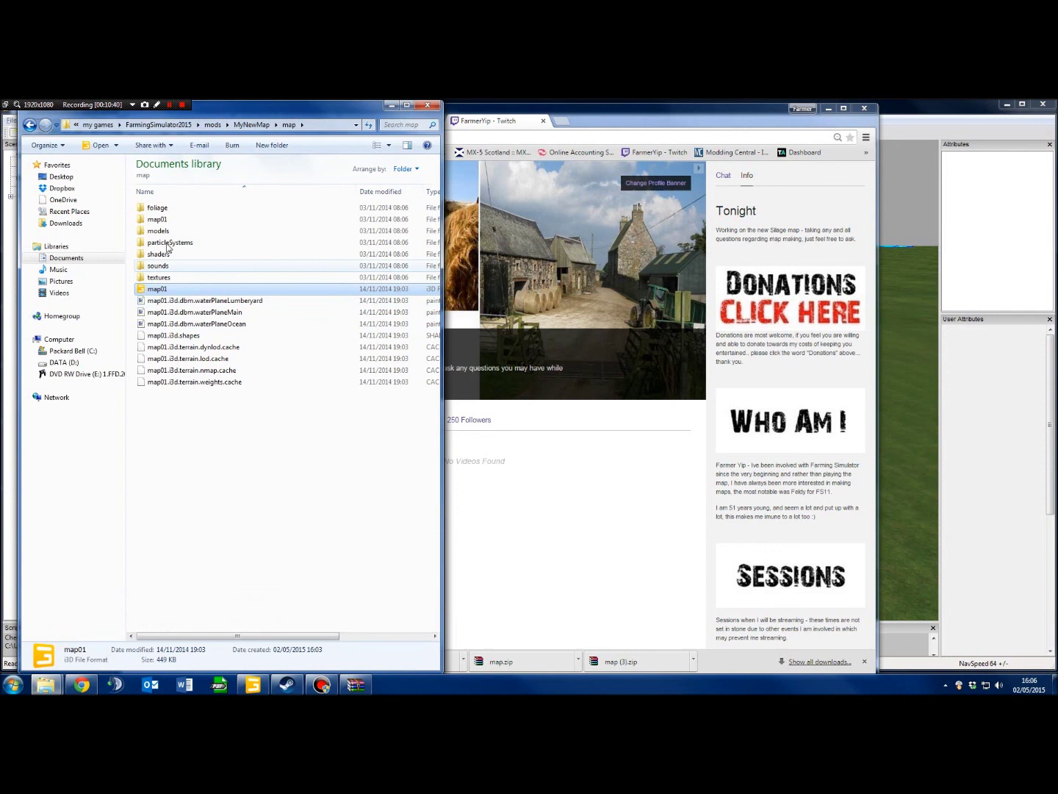
pyautogui.click(30, 125)
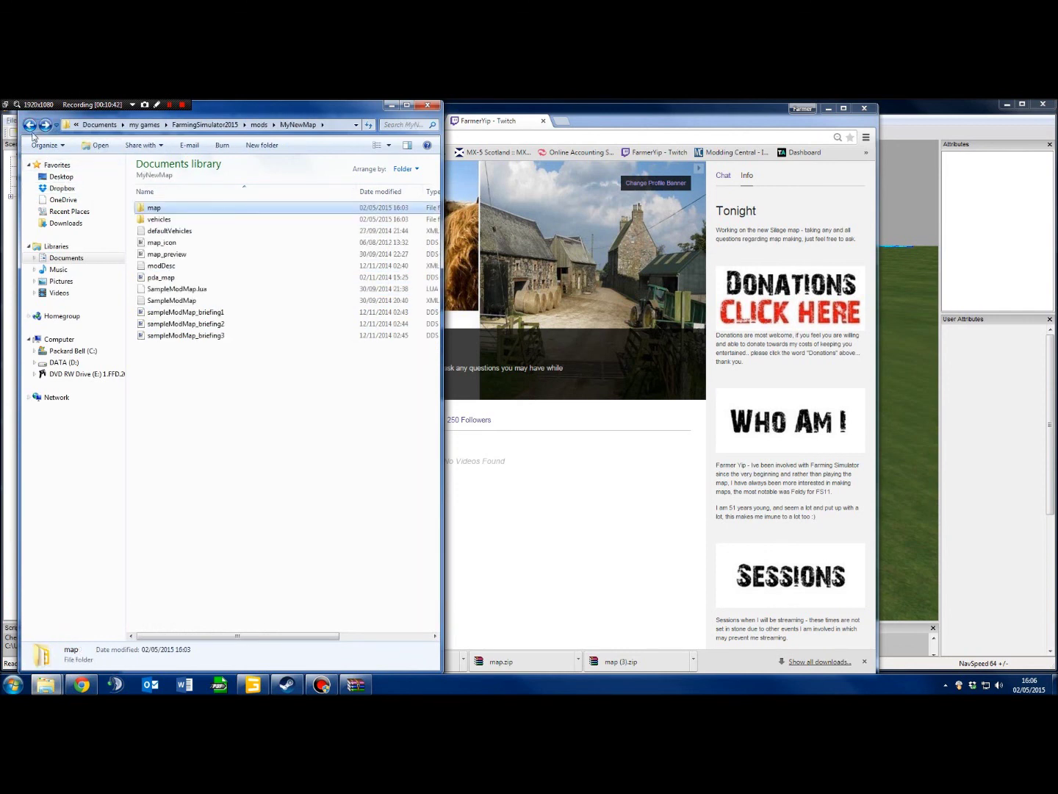
pyautogui.click(30, 124)
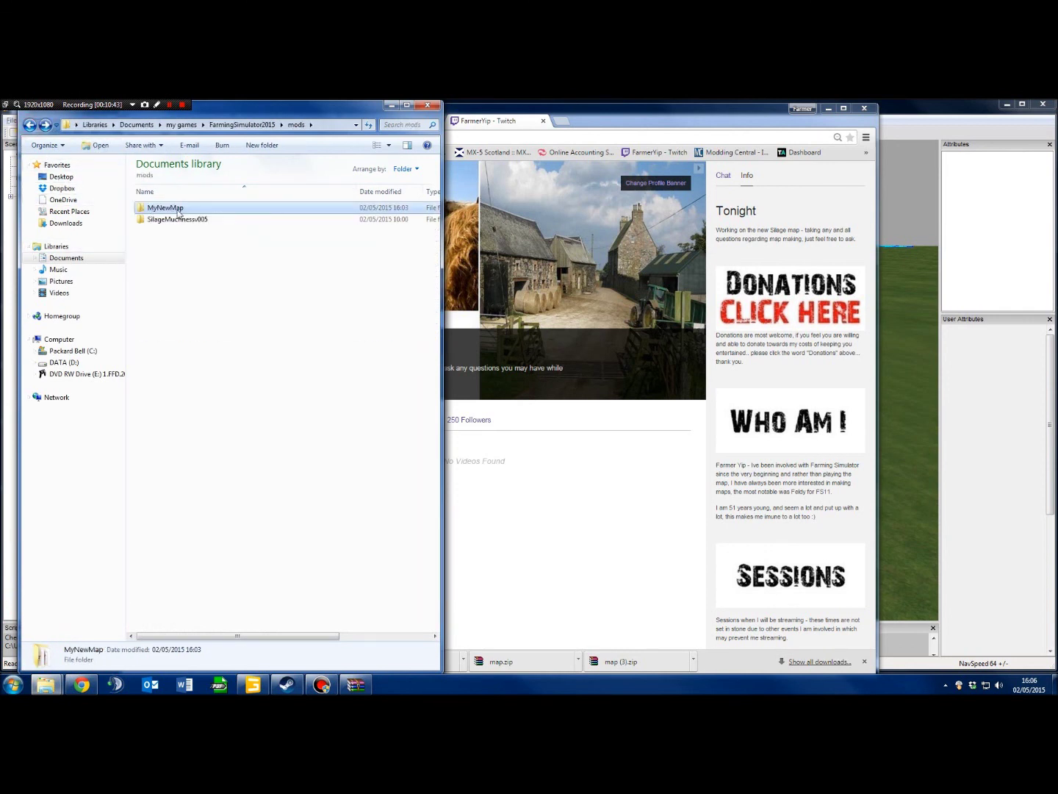
pyautogui.moveTo(170, 210)
pyautogui.click(392, 105)
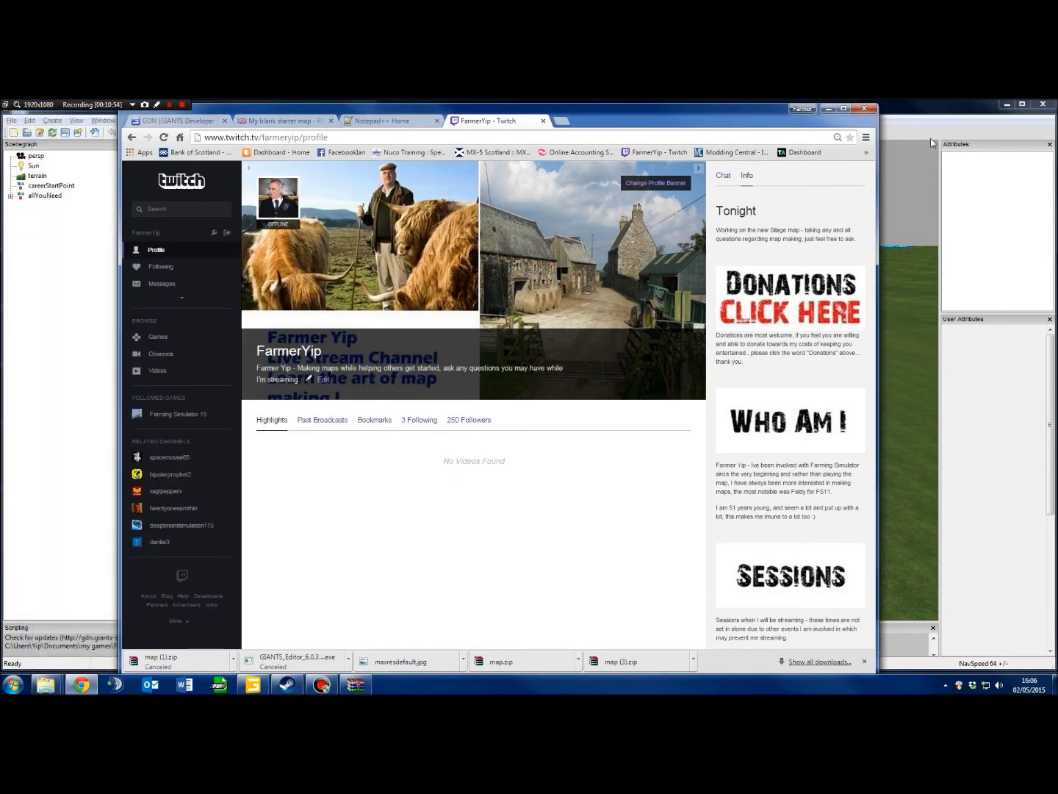